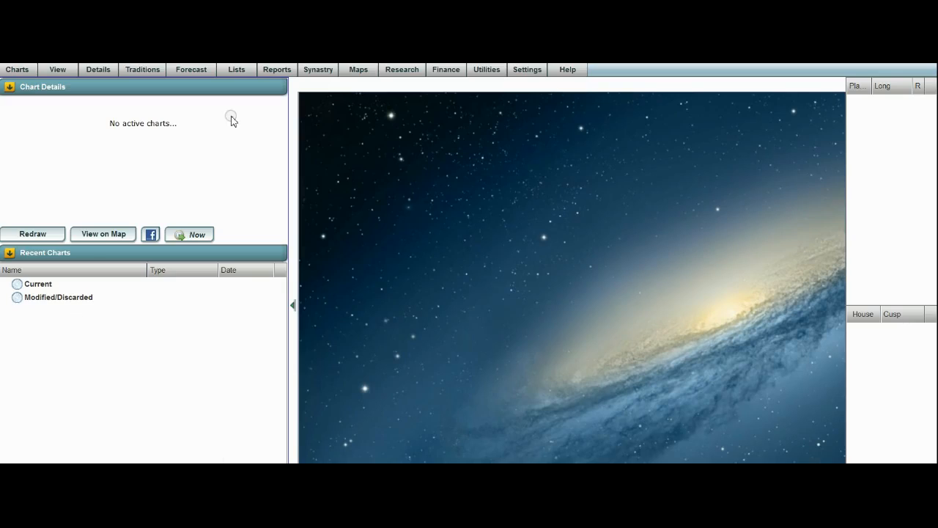
click(278, 75)
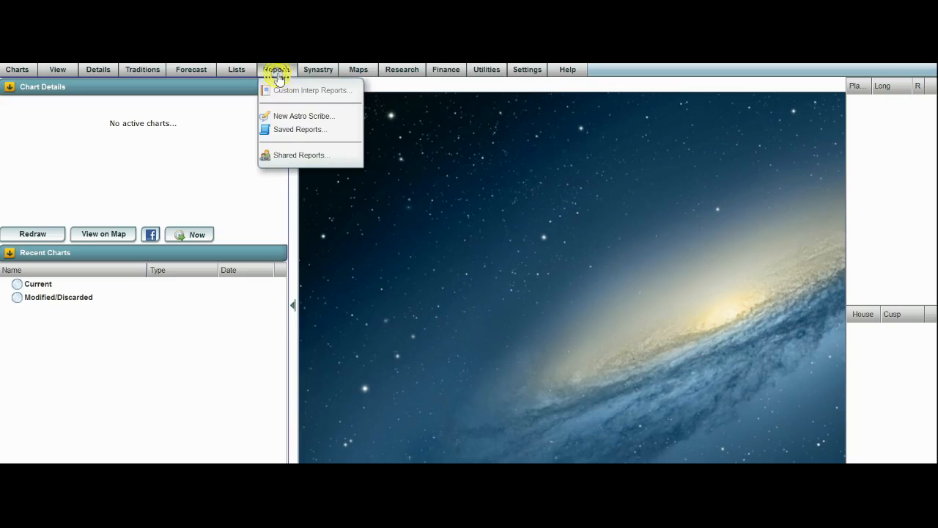
click(293, 119)
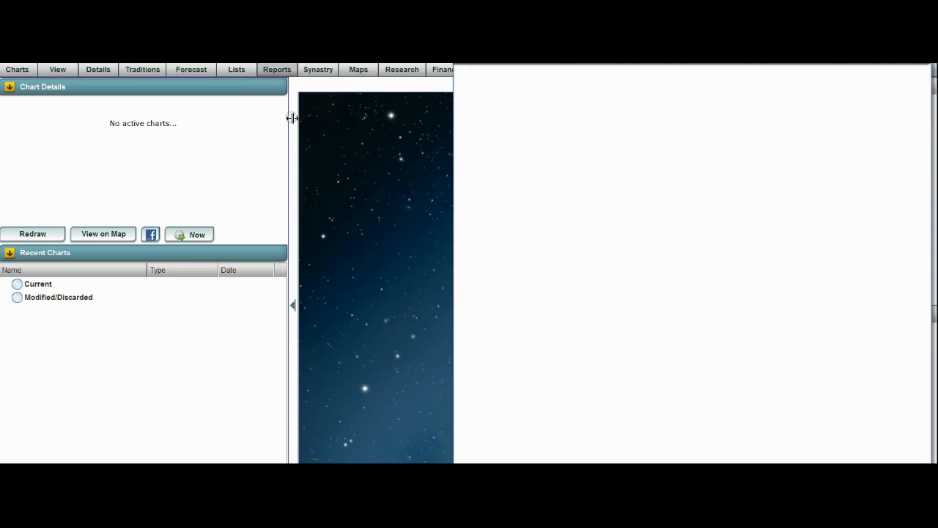
click(892, 67)
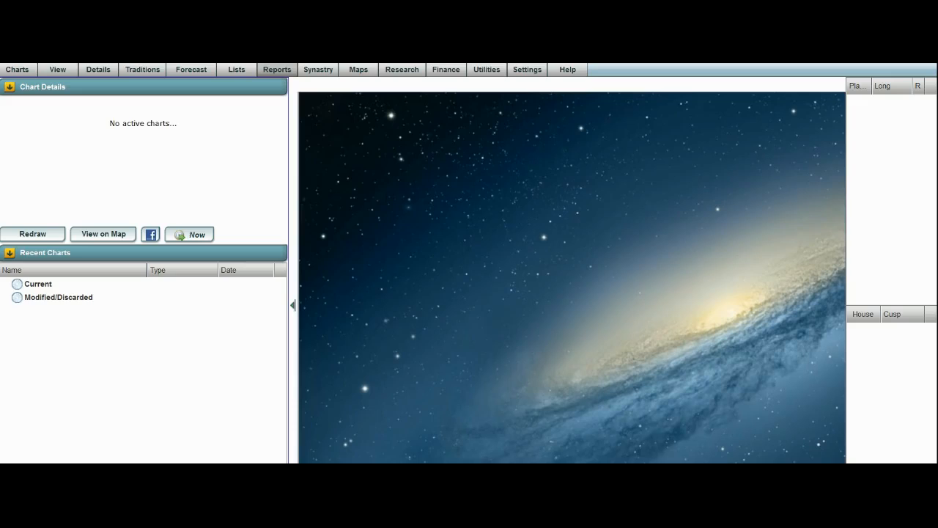
Step: Open the criteria form for financial research and set its event type to Natal to Transit
click(448, 69)
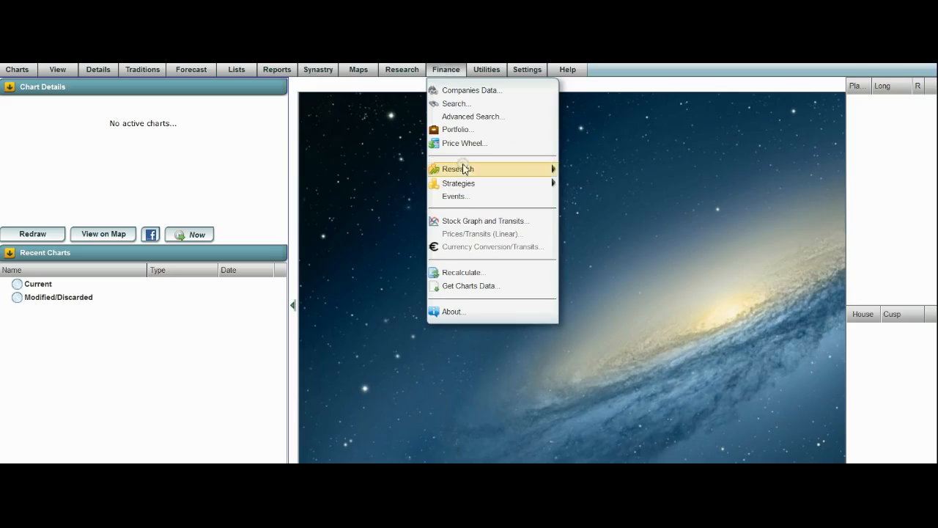
mouse_move(466, 170)
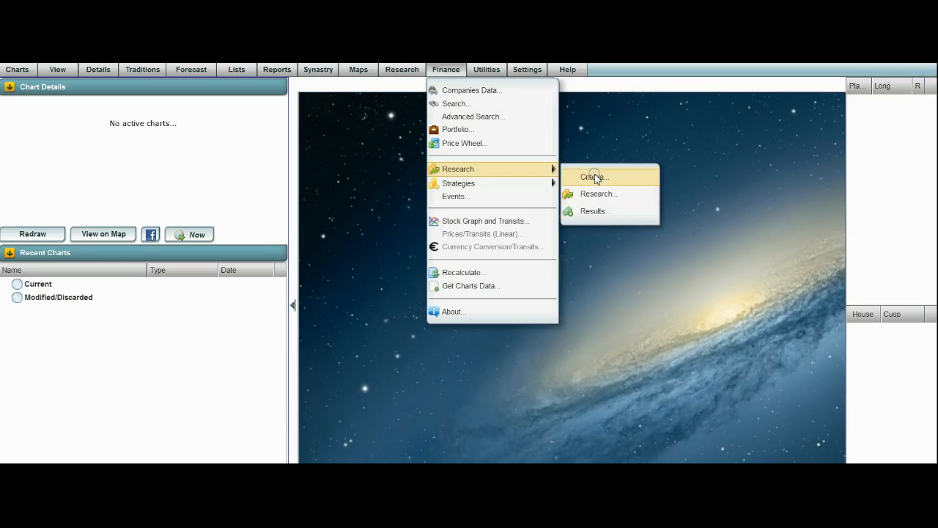
click(594, 177)
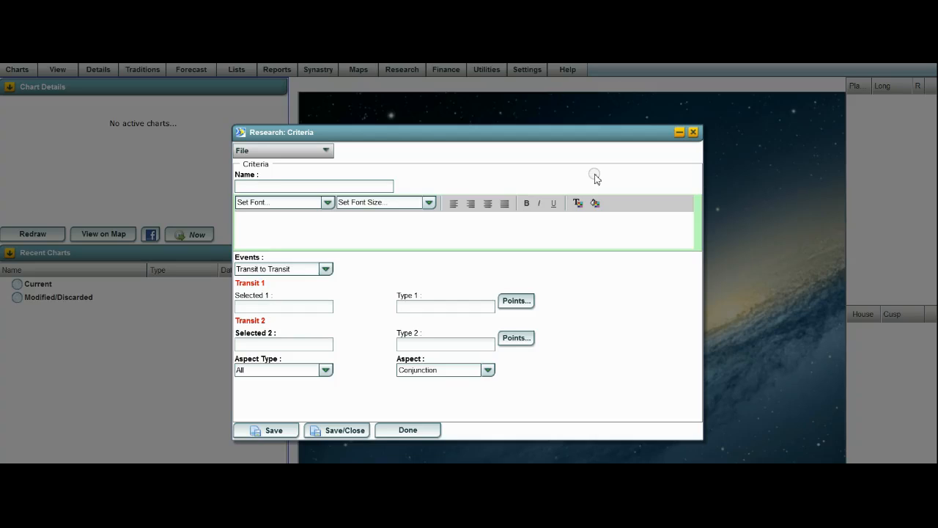
mouse_move(358, 267)
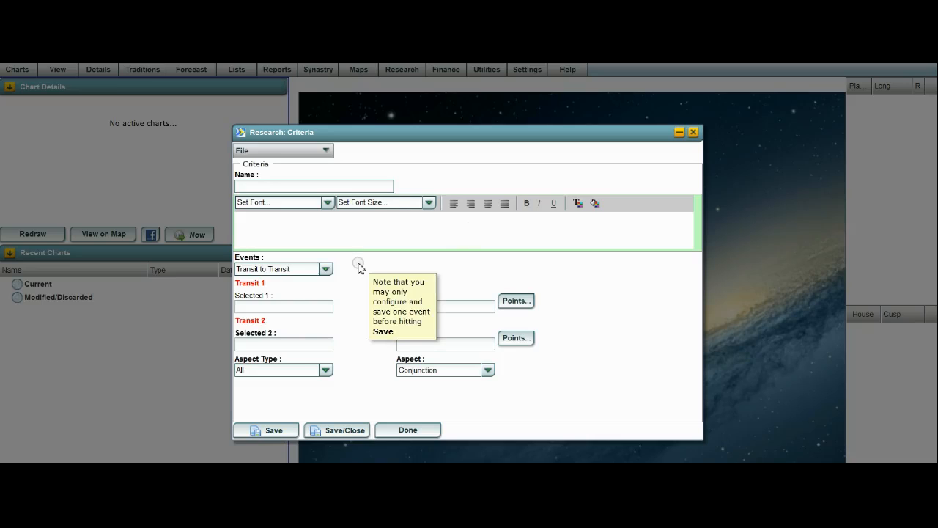
click(326, 269)
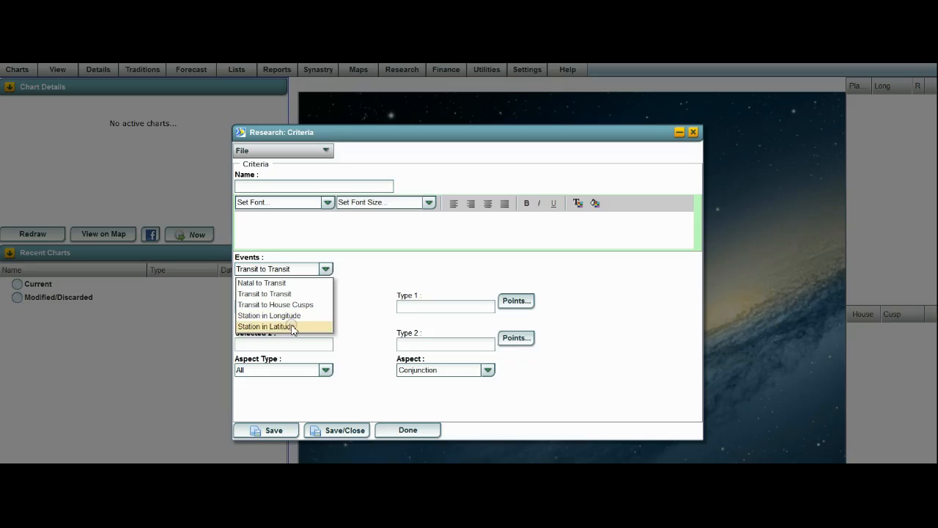
click(283, 286)
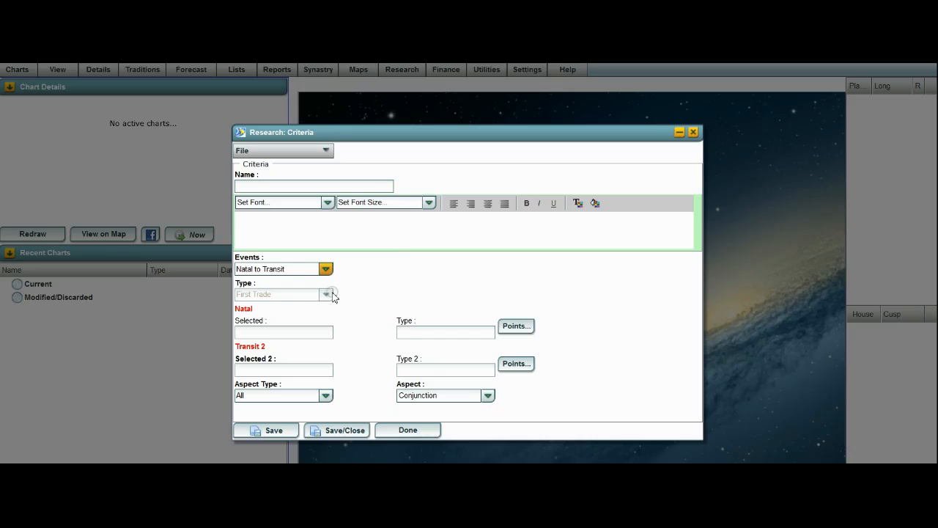
Step: Choose the Sun in its own position as the natal point and Jupiter as the transiting point of the criterion
click(511, 330)
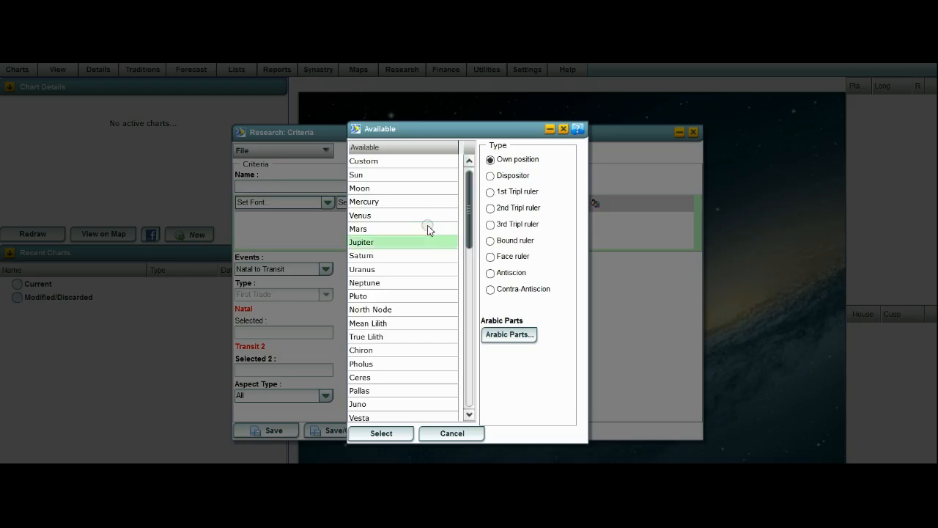
click(395, 178)
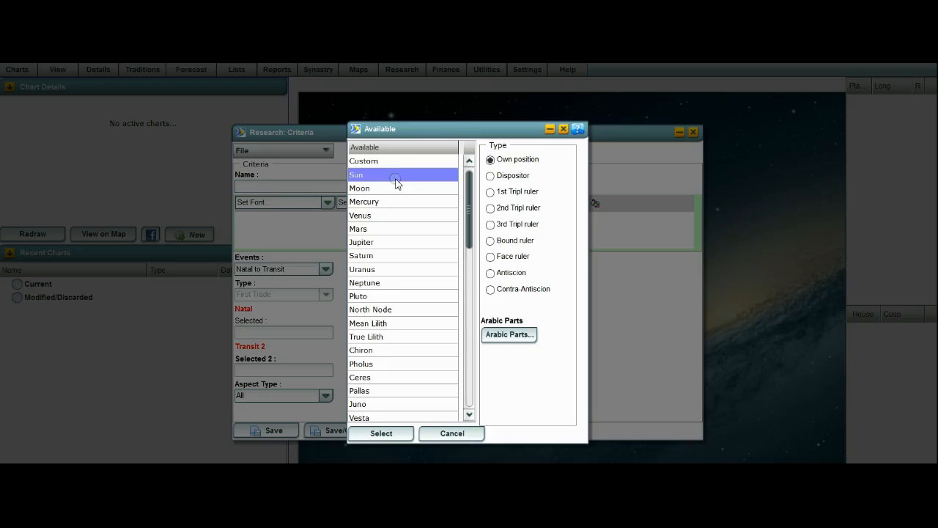
click(397, 434)
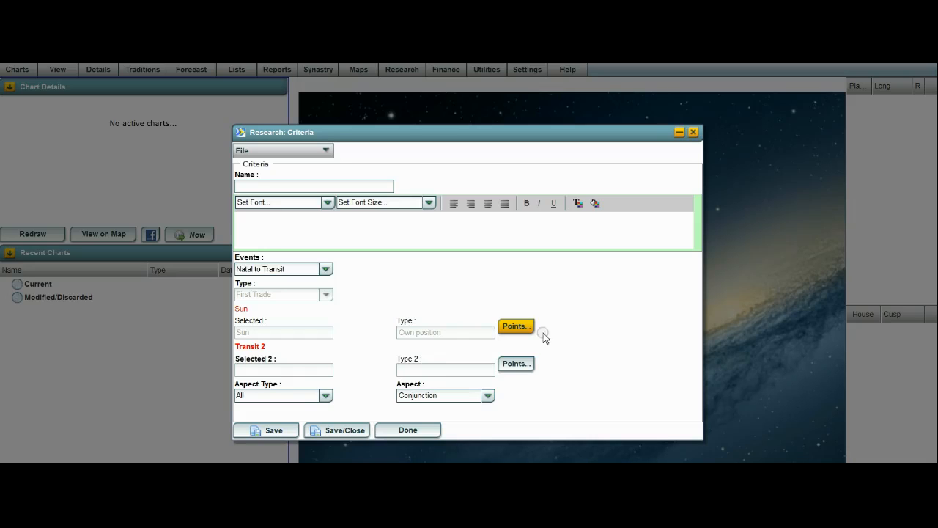
click(522, 366)
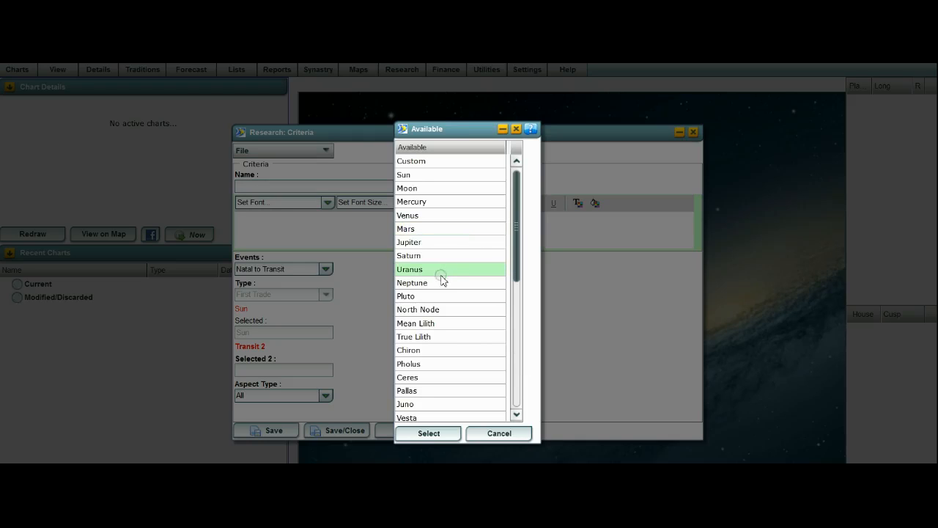
click(433, 247)
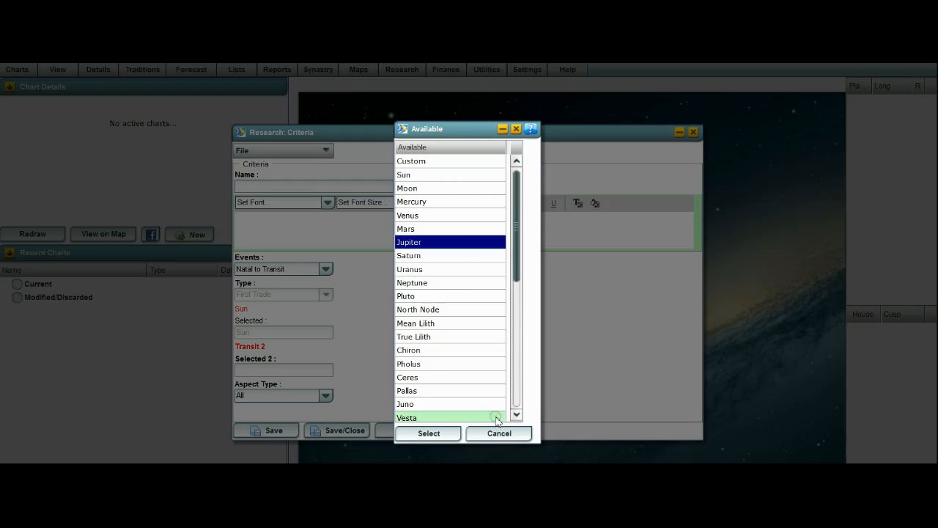
click(442, 434)
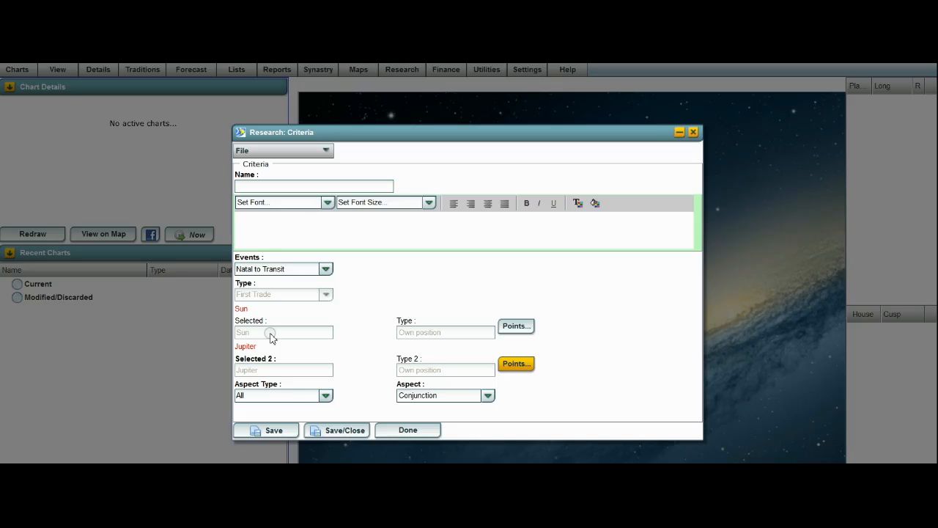
Step: Name the criterion "T. JUPITER TO SUN", keep all aspect types with Conjunction as the aspect, and save and close it
click(280, 190)
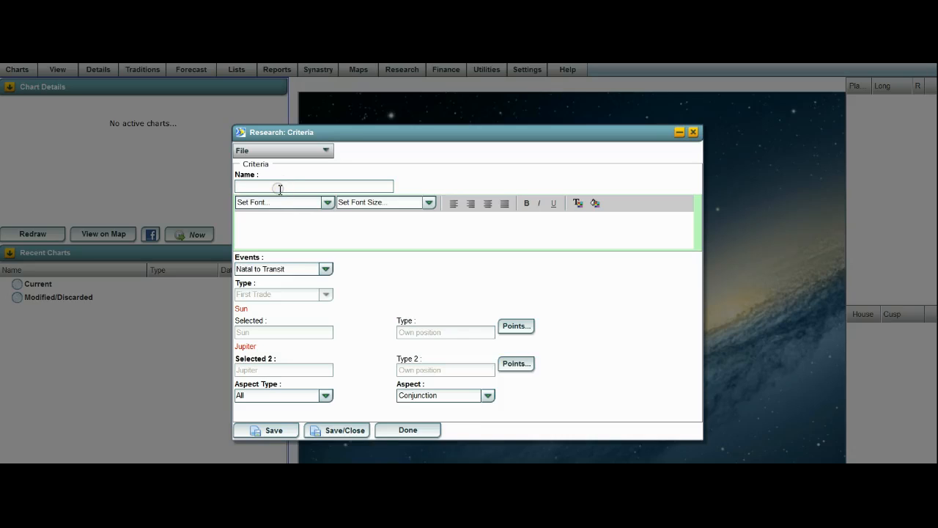
text(T. JUPITER TO SUN)
click(327, 396)
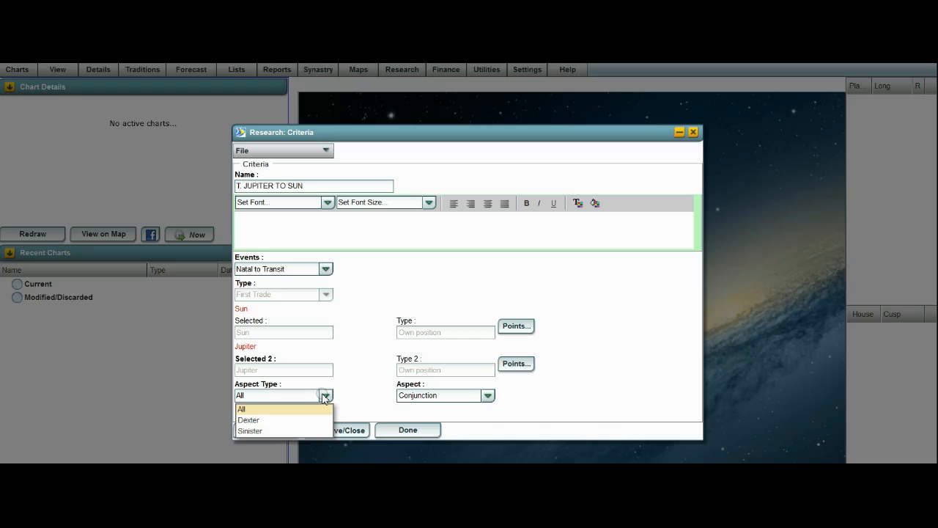
click(323, 396)
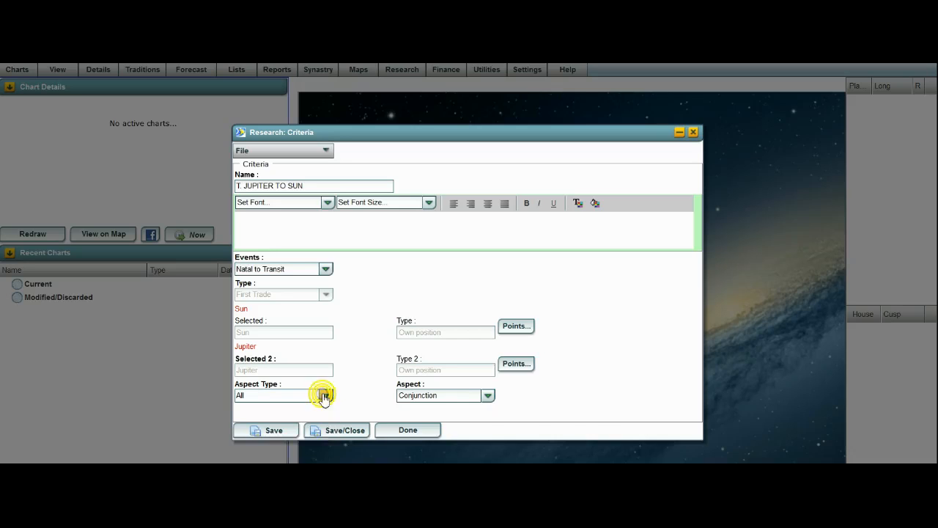
click(487, 398)
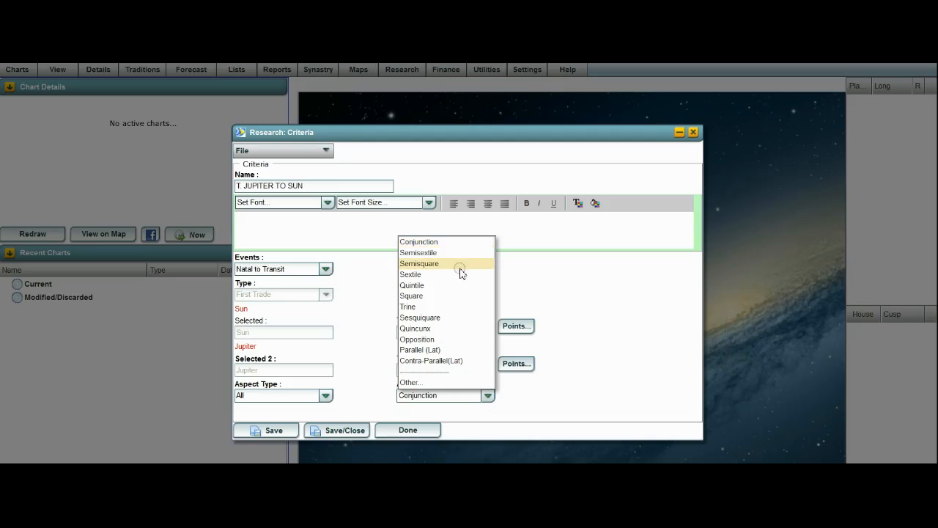
click(444, 244)
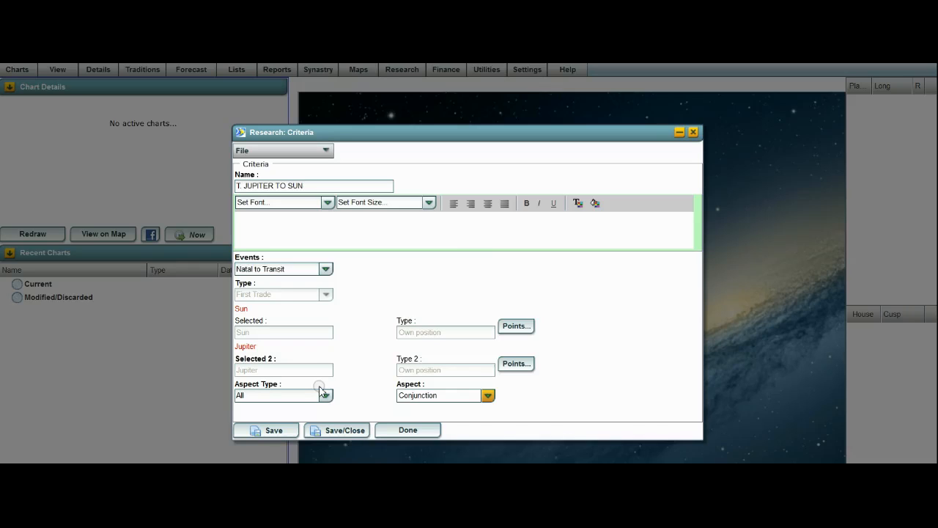
click(341, 430)
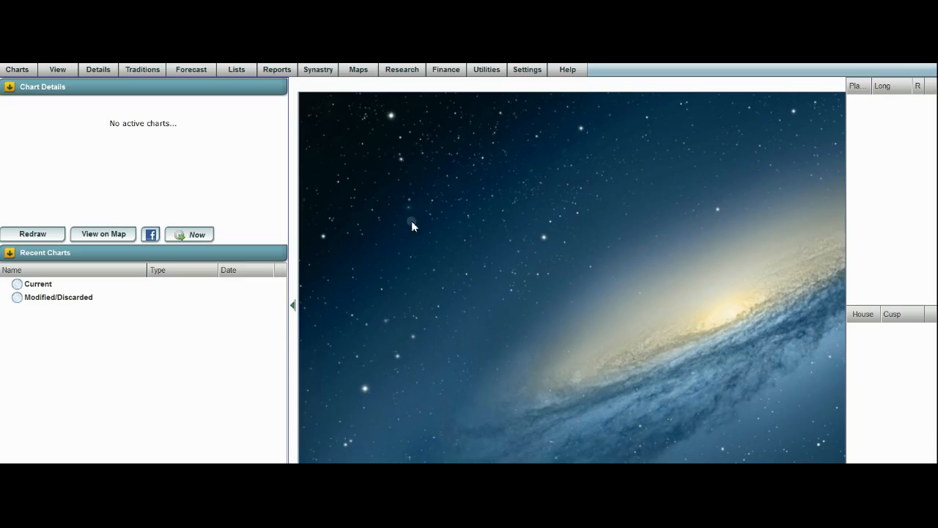
Step: Open the financial Research window and look through the list of available criteria
click(456, 73)
click(470, 165)
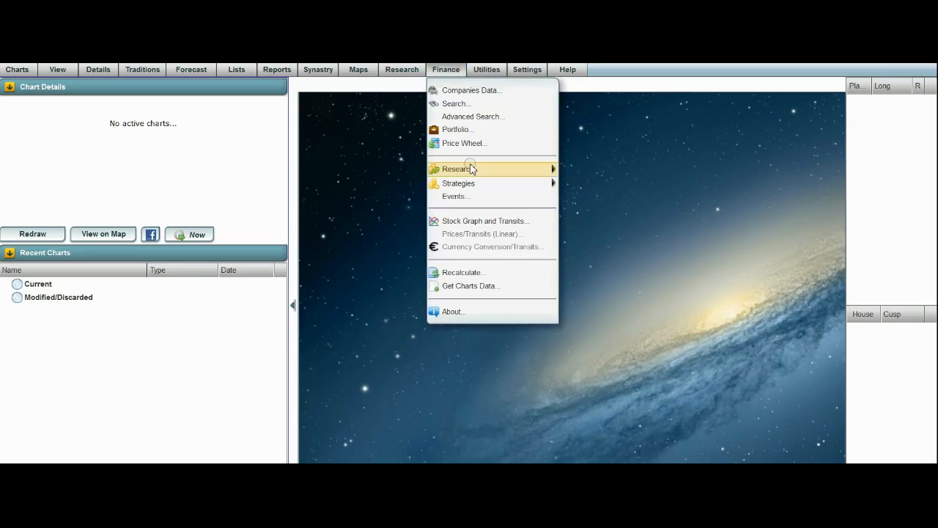
click(605, 195)
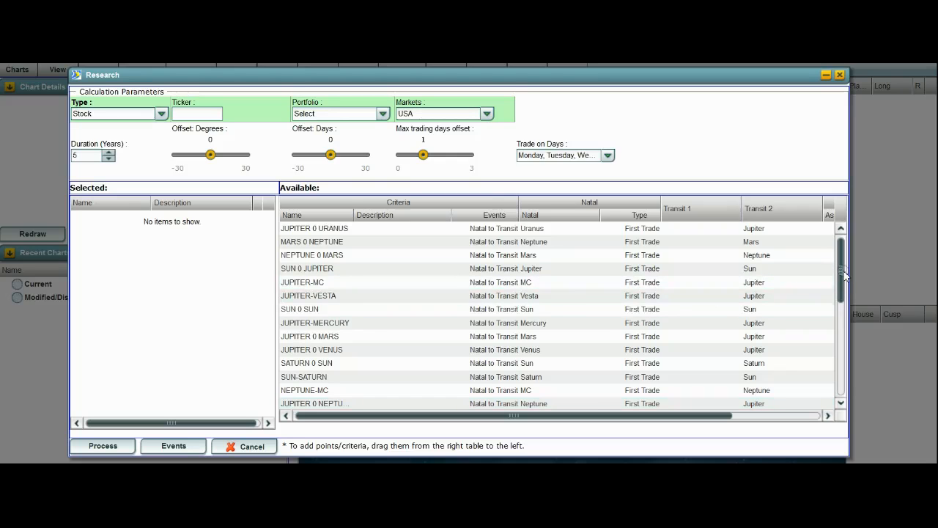
drag(842, 275, 844, 383)
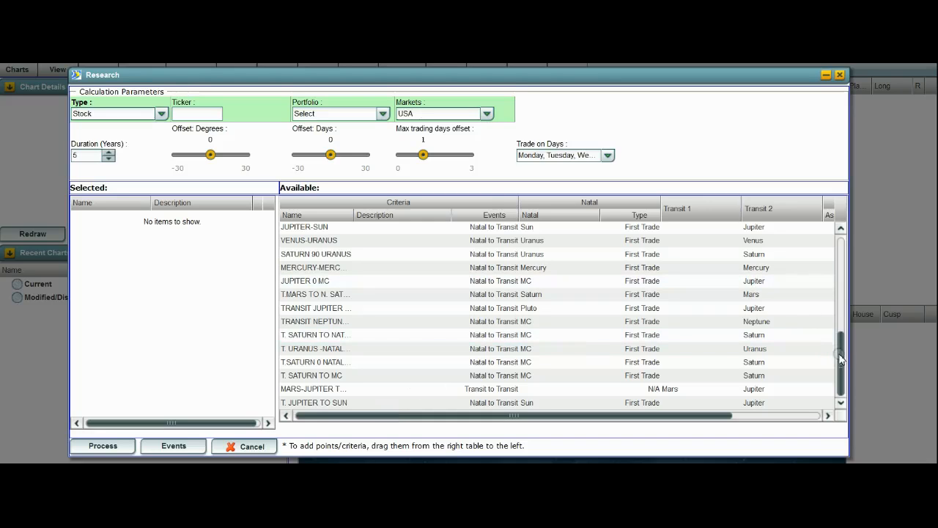
drag(839, 356, 839, 262)
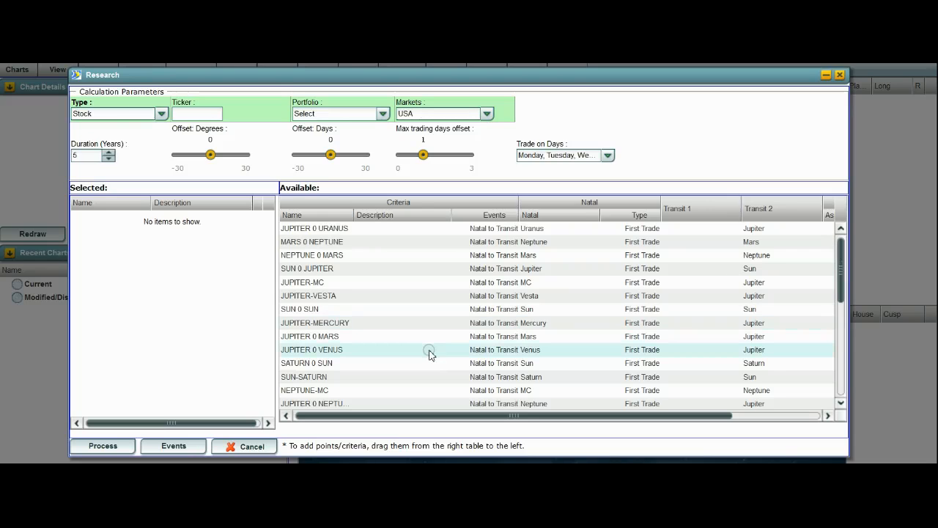
Step: Try to add the SUN 0 SUN criterion to the selected criteria without a ticker
click(331, 311)
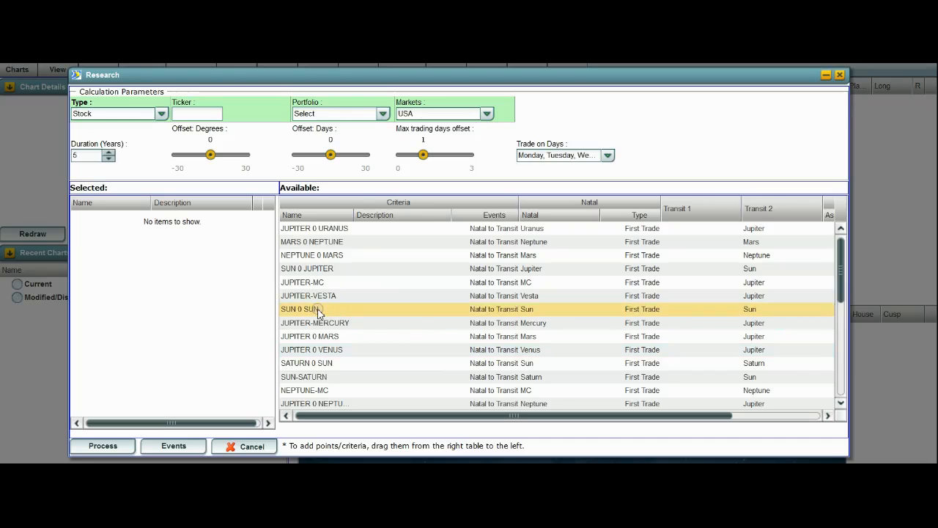
click(317, 311)
drag(318, 312, 122, 247)
click(454, 310)
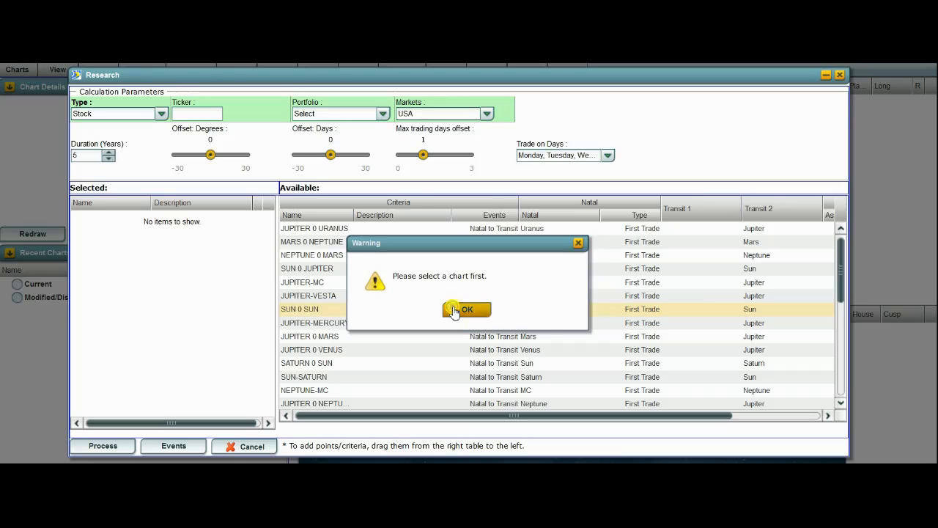
Step: Set the stock ticker to AAPL and the research duration to 20 years
click(204, 108)
text(AAPL)
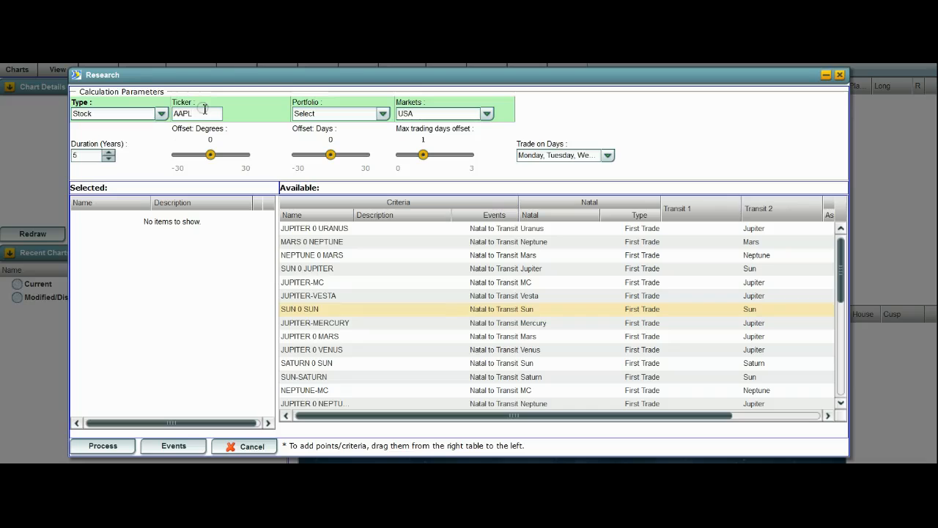
click(181, 141)
click(425, 107)
click(89, 156)
key(BackSpace)
text(20)
click(176, 256)
Step: Add the SUN 0 SUN criterion to the selected criteria and set the max trading days offset to 2
drag(291, 308, 155, 286)
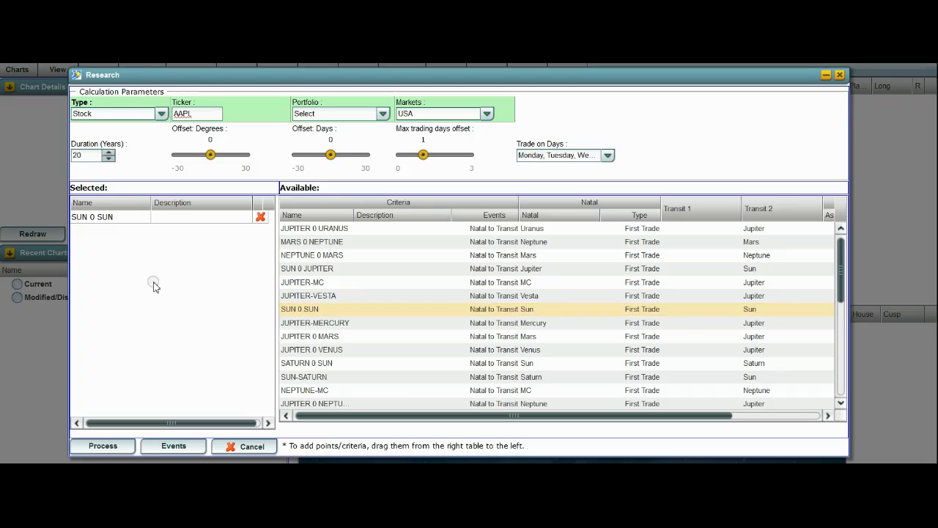
click(130, 217)
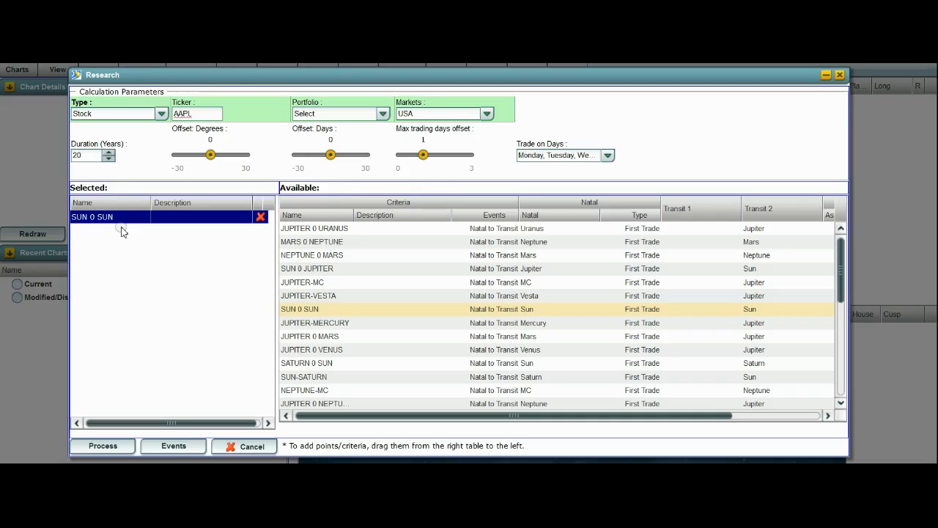
click(447, 154)
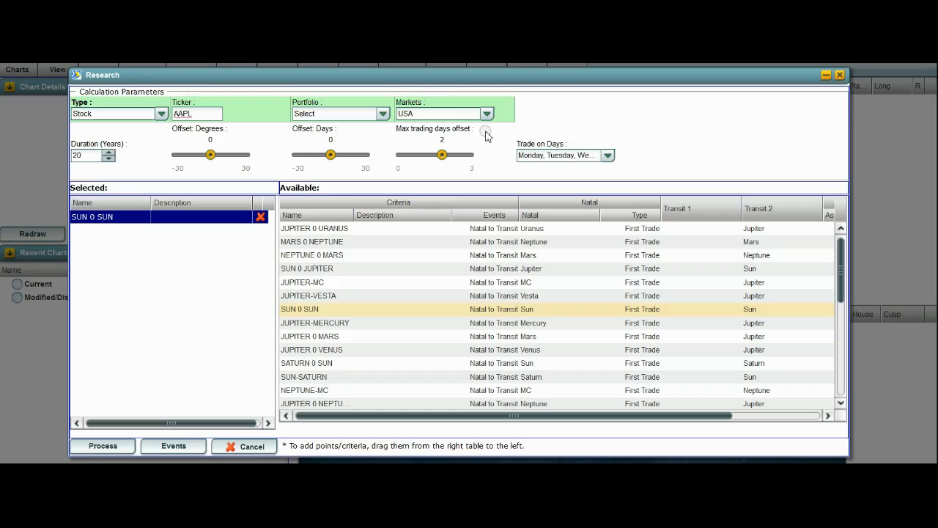
Step: Process the AAPL research and review its results table and graph
click(113, 447)
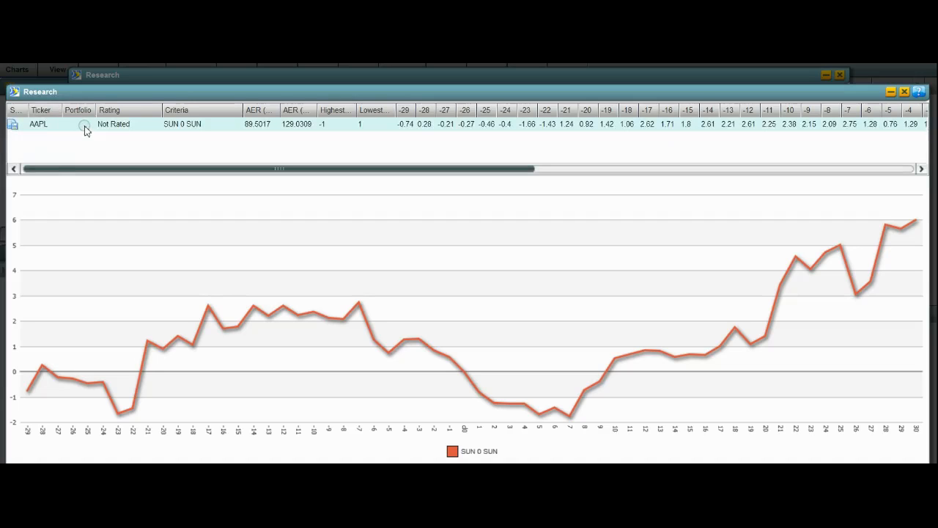
click(107, 140)
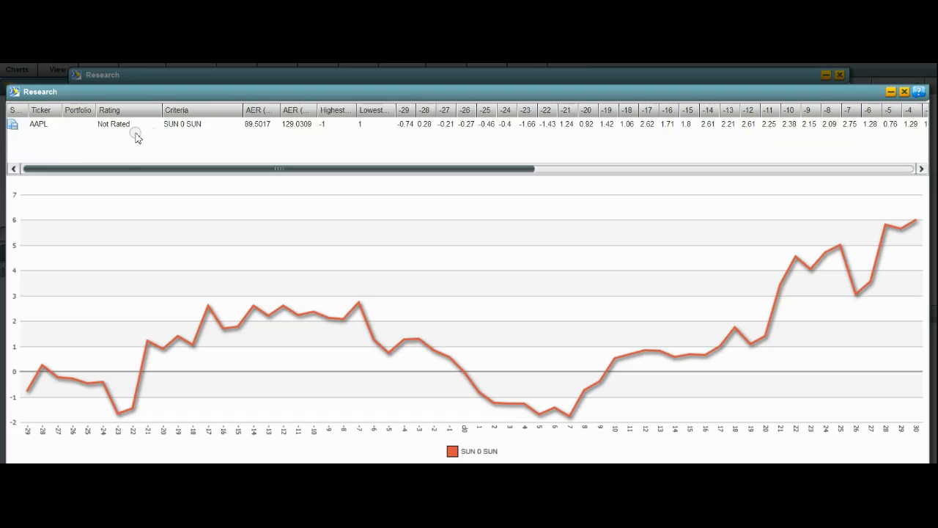
click(229, 145)
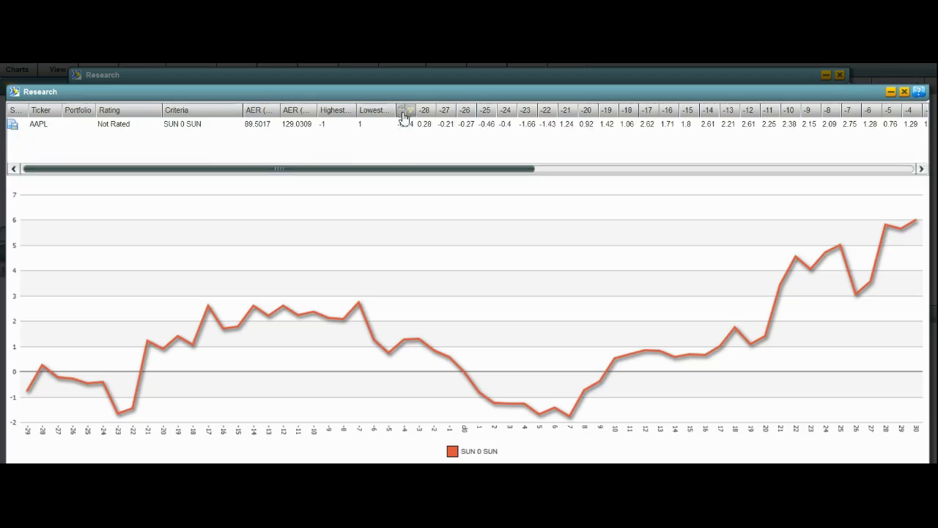
click(396, 152)
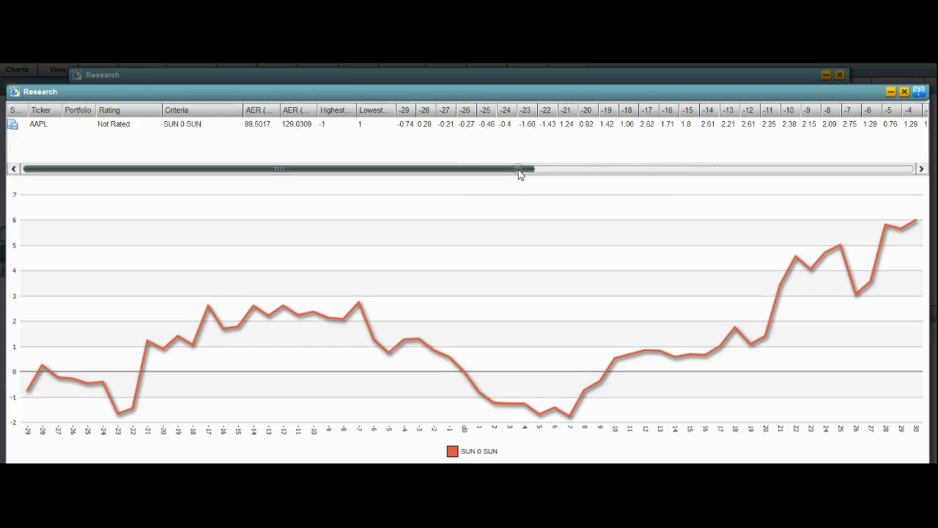
Step: Examine the daily values in the SUN 0 SUN results table before and after day d0
click(569, 170)
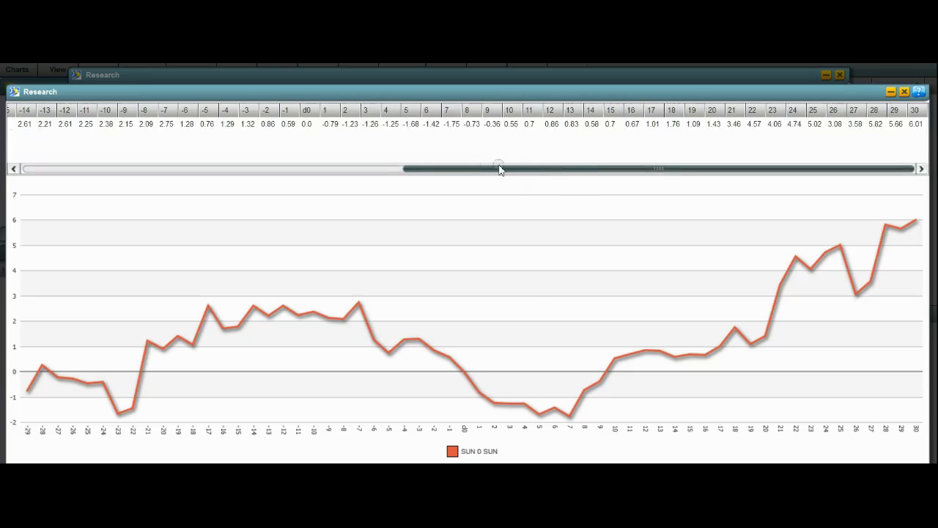
click(356, 171)
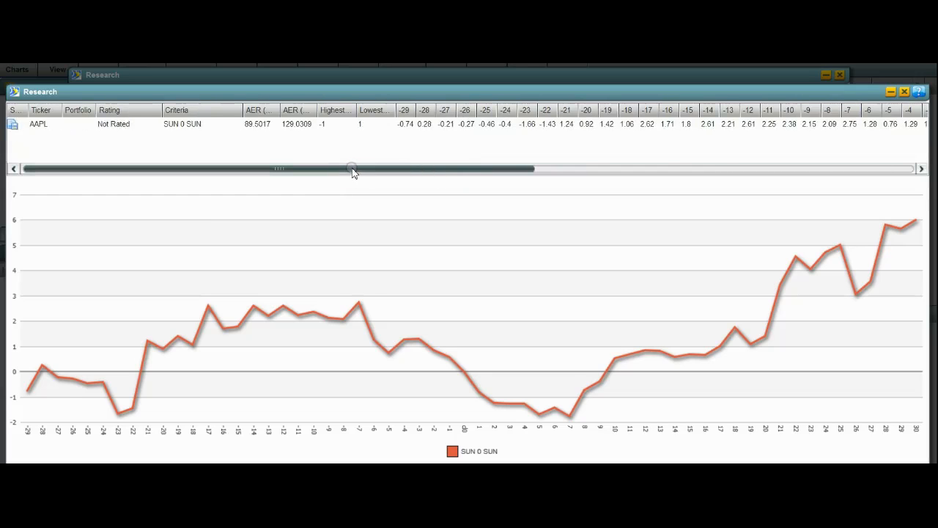
drag(494, 172, 782, 180)
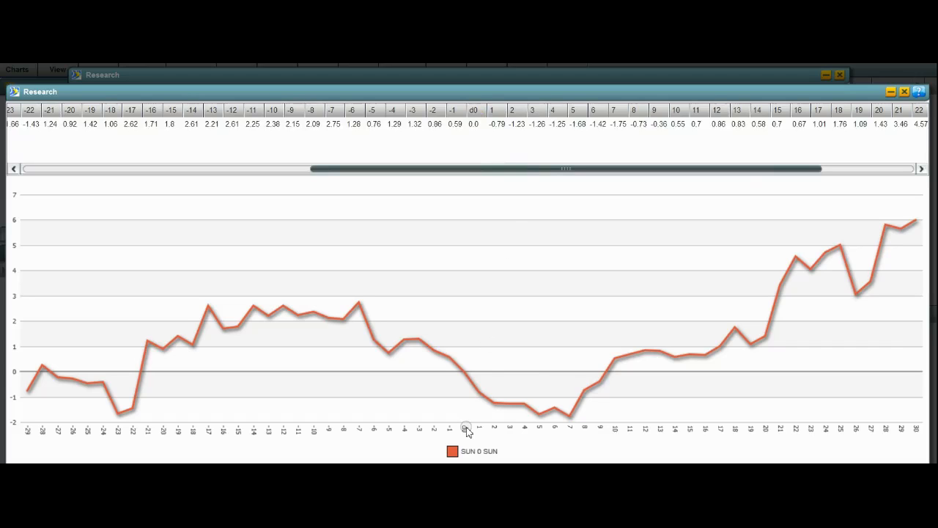
drag(525, 172, 530, 172)
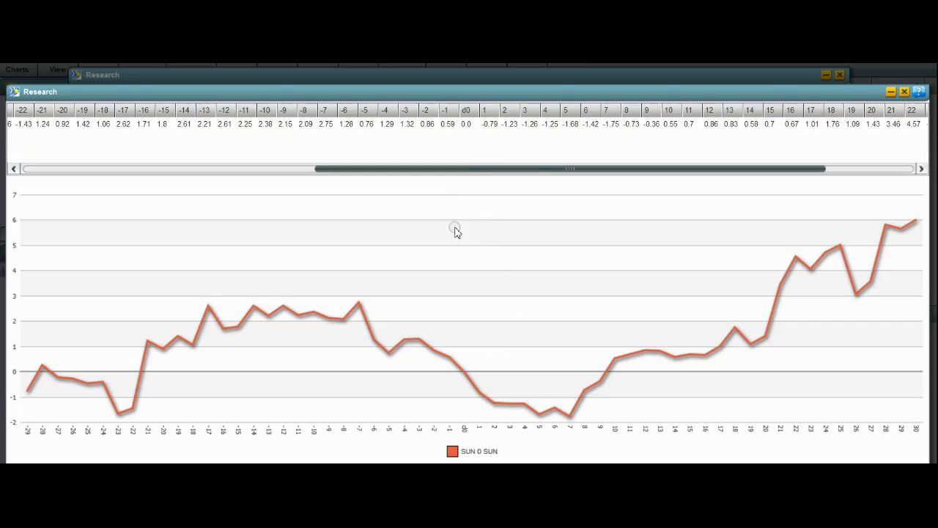
Step: Inspect the statistics for individual days in the AAPL SUN 0 SUN row, including d0, 1, 6, 7, 10, -7 and 22
mouse_move(462, 130)
mouse_move(490, 129)
mouse_move(586, 126)
click(589, 129)
mouse_move(613, 130)
mouse_move(672, 130)
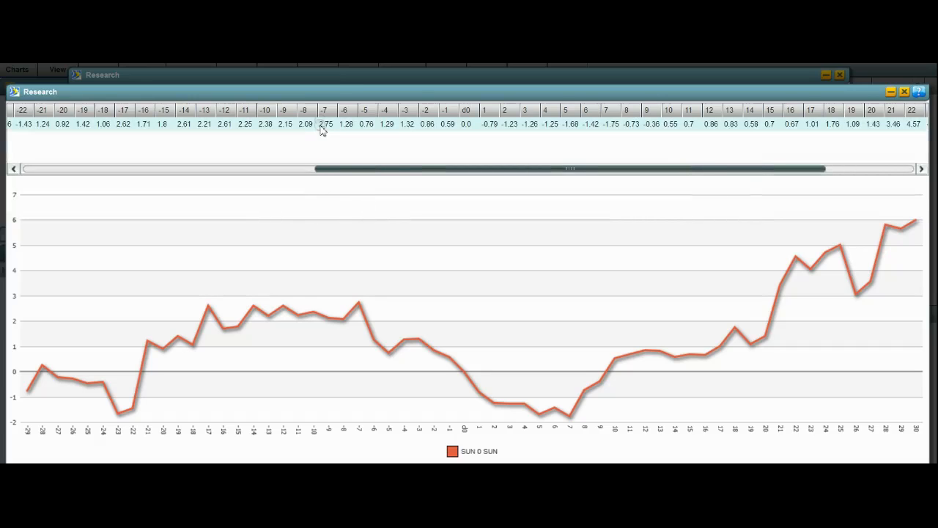
mouse_move(324, 126)
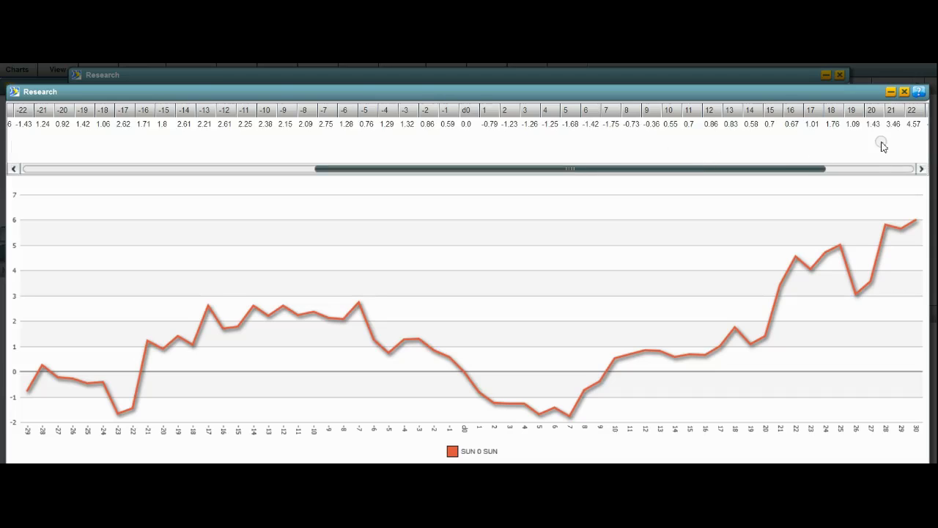
mouse_move(915, 127)
Step: View the SUN 0 SUN values up to day 30, reposition the results window higher and close the results
click(797, 170)
drag(796, 170, 894, 164)
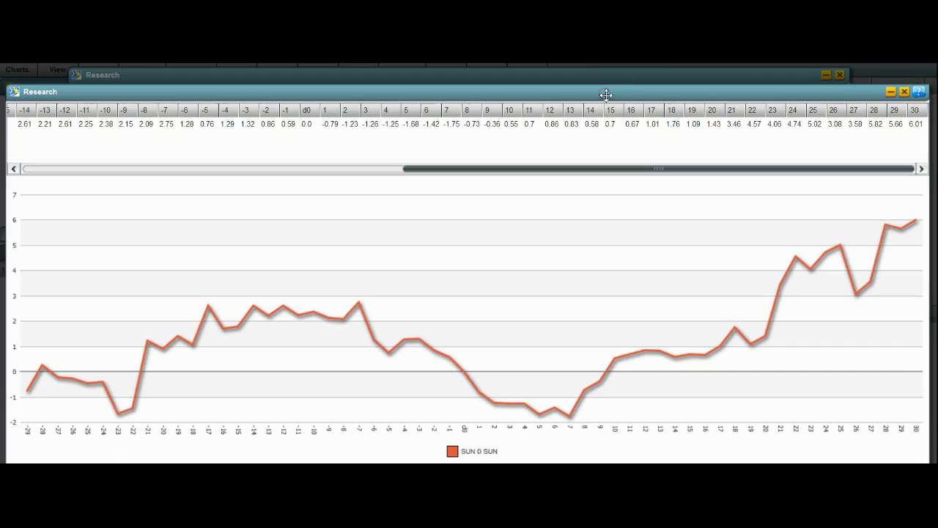
drag(605, 95, 601, 77)
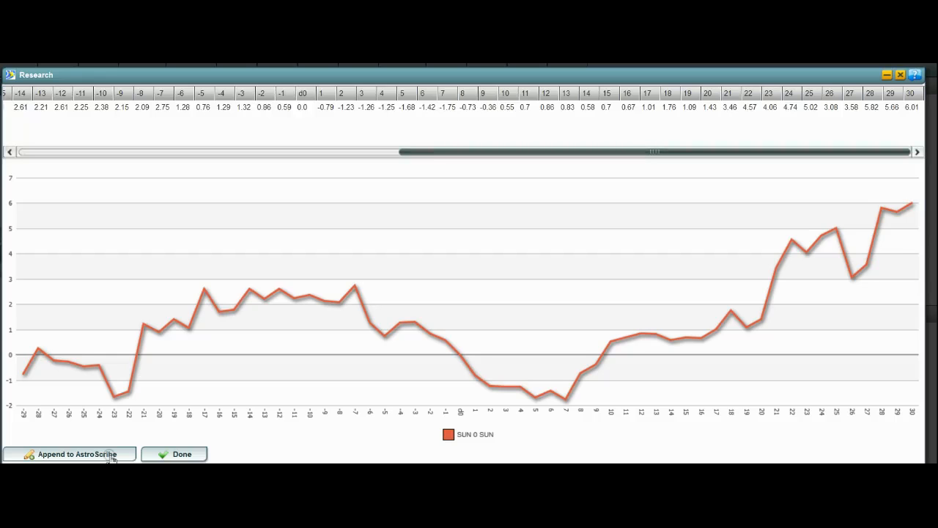
click(174, 454)
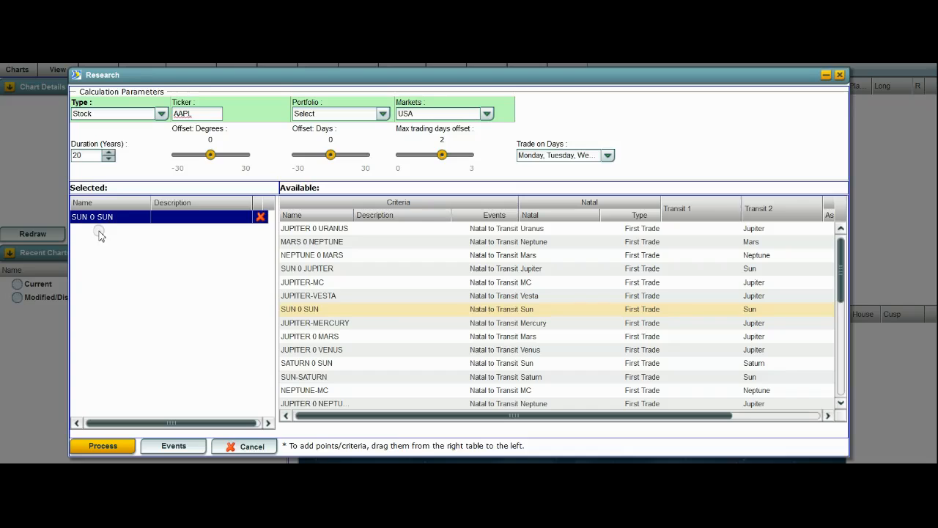
Step: Replace SUN 0 SUN with JUPITER-MERCURY in the selected criteria
mouse_move(331, 154)
mouse_down()
mouse_move(347, 158)
mouse_move(331, 159)
mouse_up()
click(349, 156)
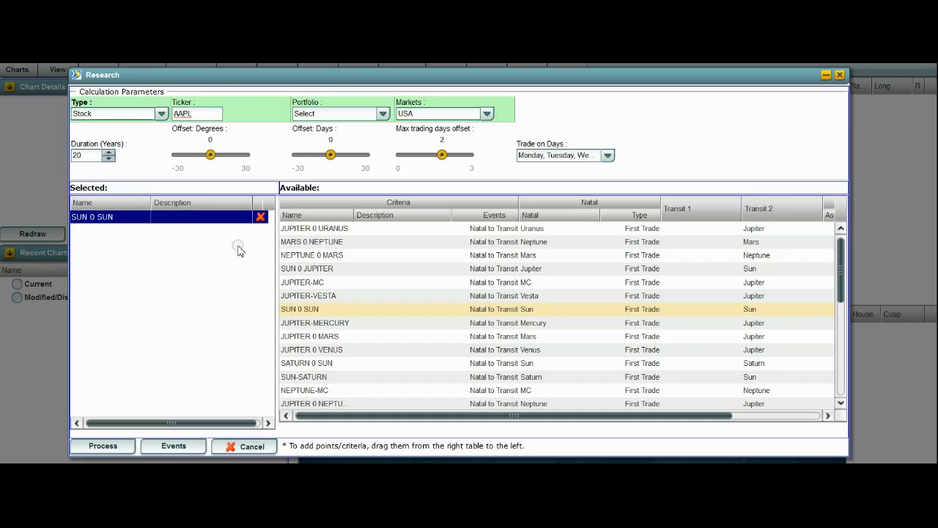
click(262, 219)
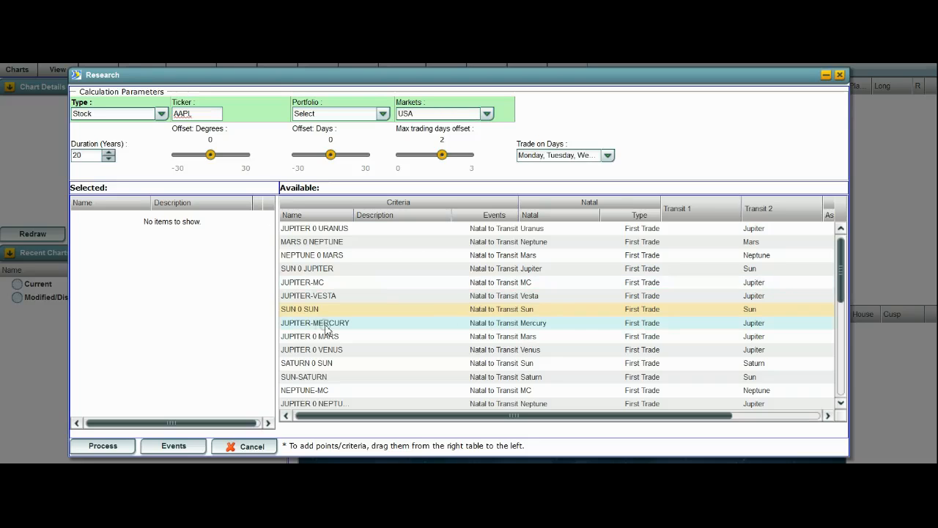
drag(326, 330, 135, 248)
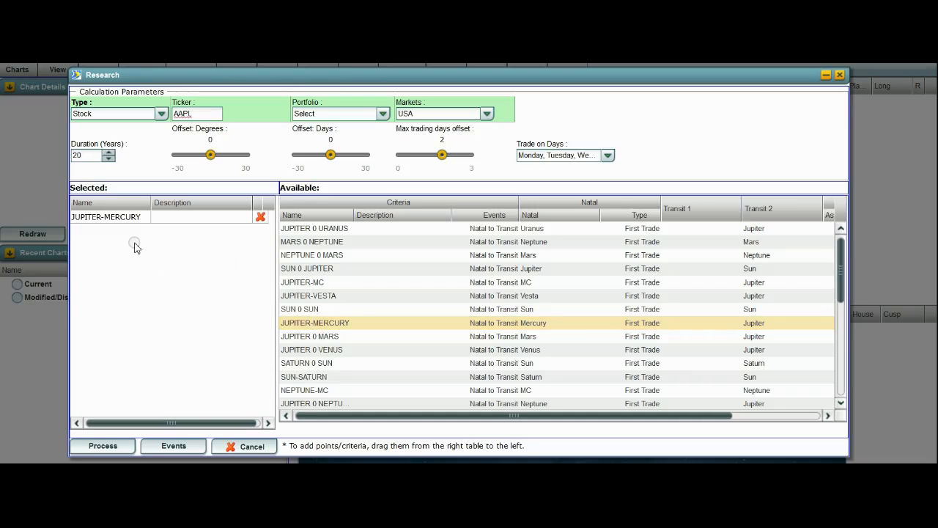
click(122, 222)
Step: Set the research duration to 30 years and process the AAPL research for JUPITER-MERCURY
click(87, 158)
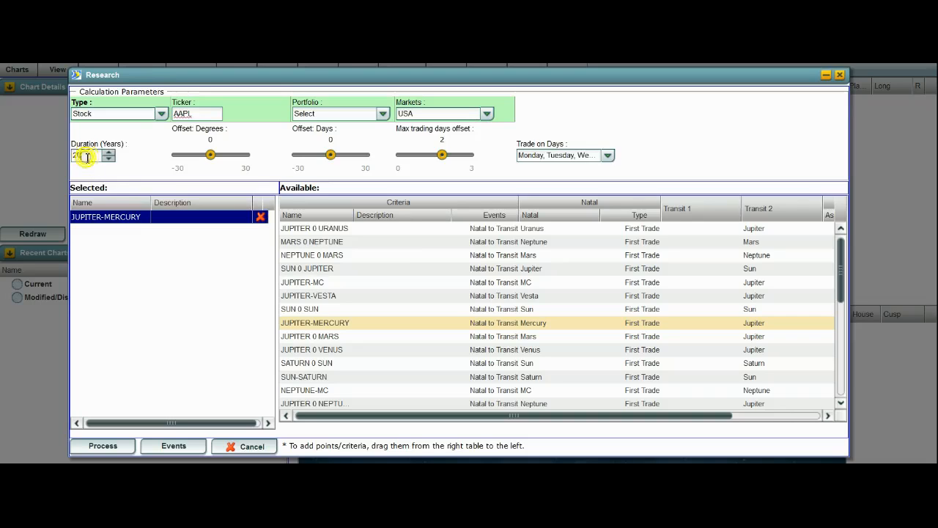
key(BackSpace)
key(BackSpace)
text(30)
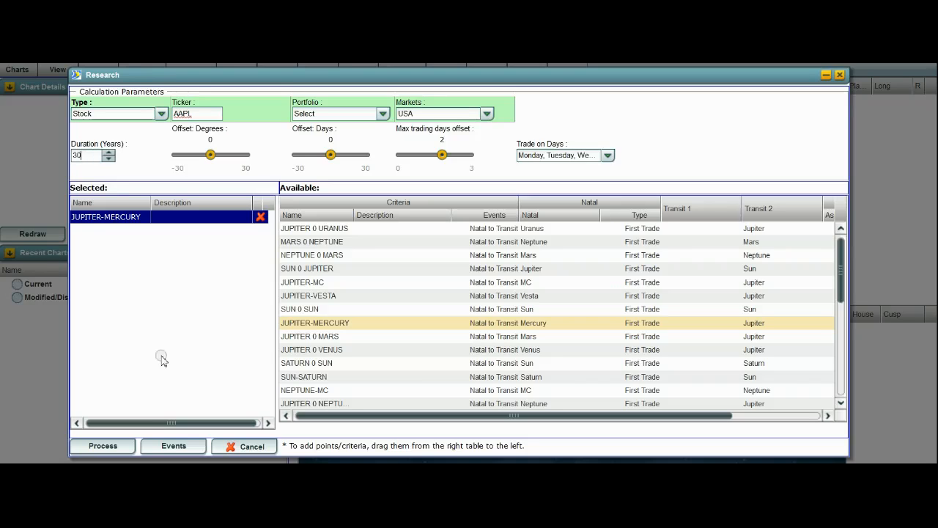
click(117, 447)
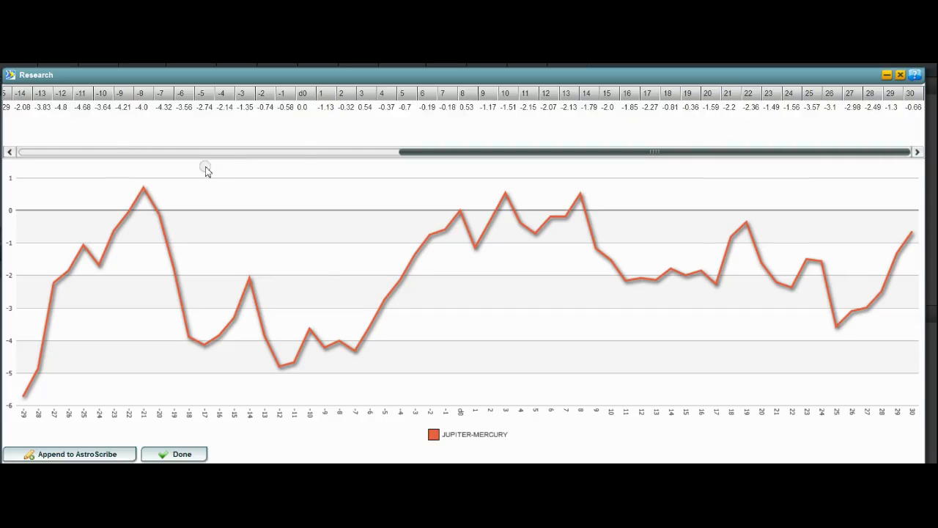
Step: Review the JUPITER-MERCURY results table and inspect the statistics for individual days from d0 onward
drag(413, 155, 55, 158)
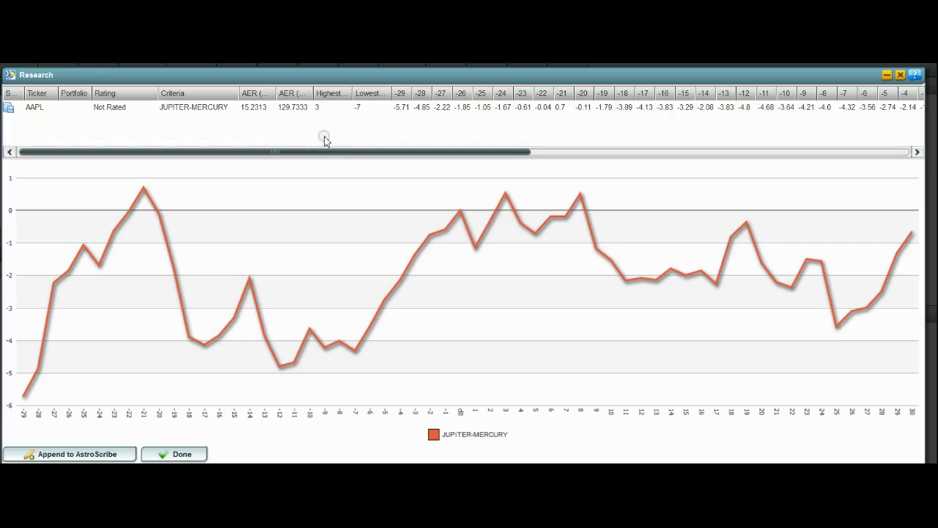
drag(323, 151, 611, 159)
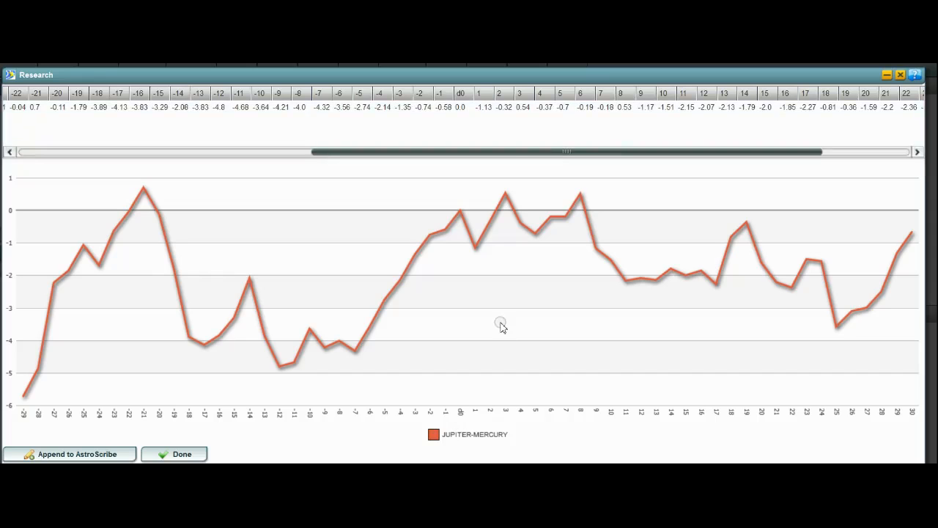
click(458, 109)
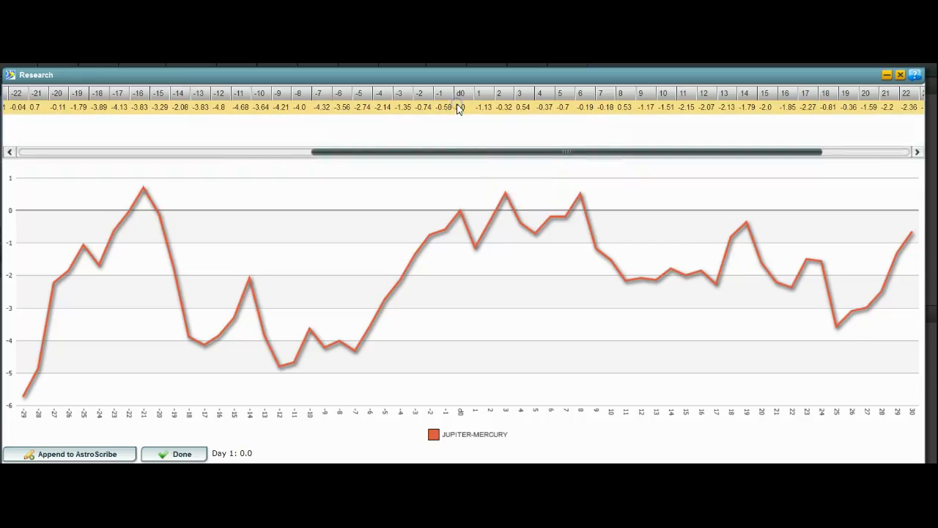
click(481, 111)
mouse_move(503, 113)
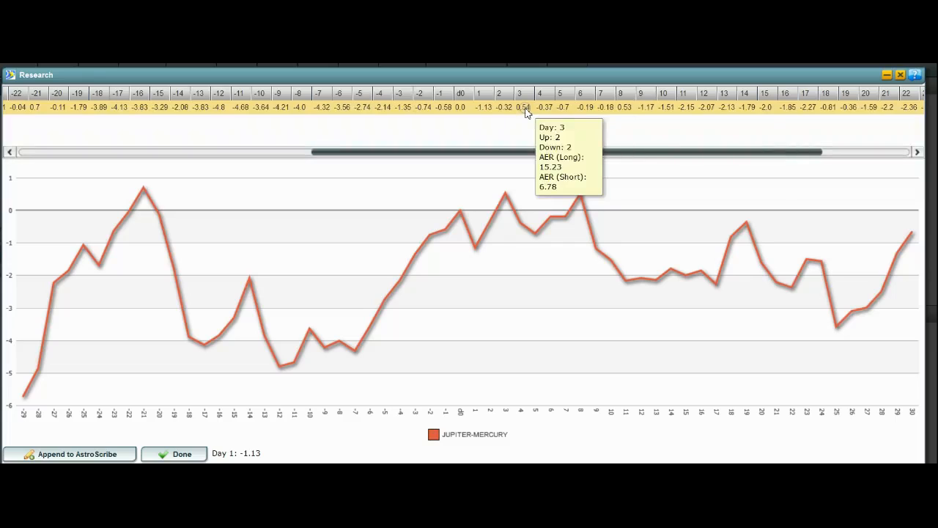
mouse_move(808, 113)
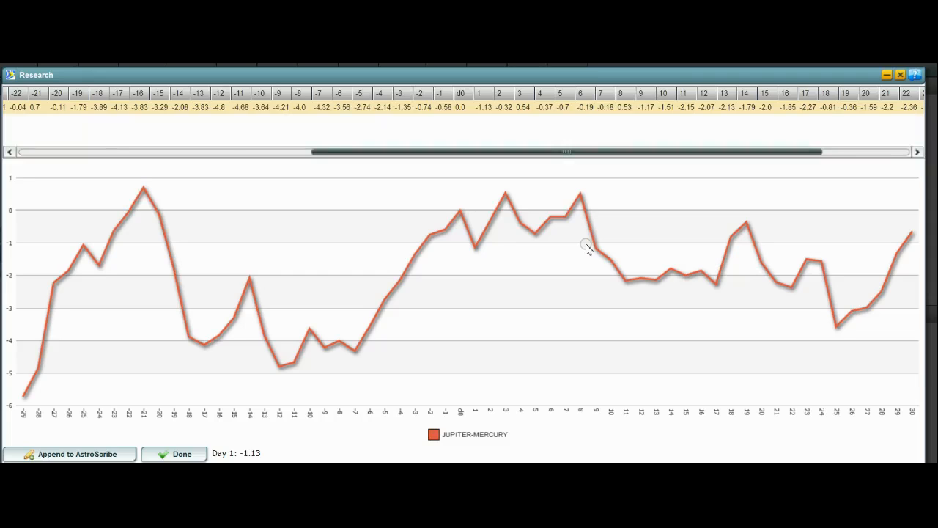
Step: Recheck the JUPITER-MERCURY summary and daily columns, view the day 3 column's options, and close the results
click(69, 159)
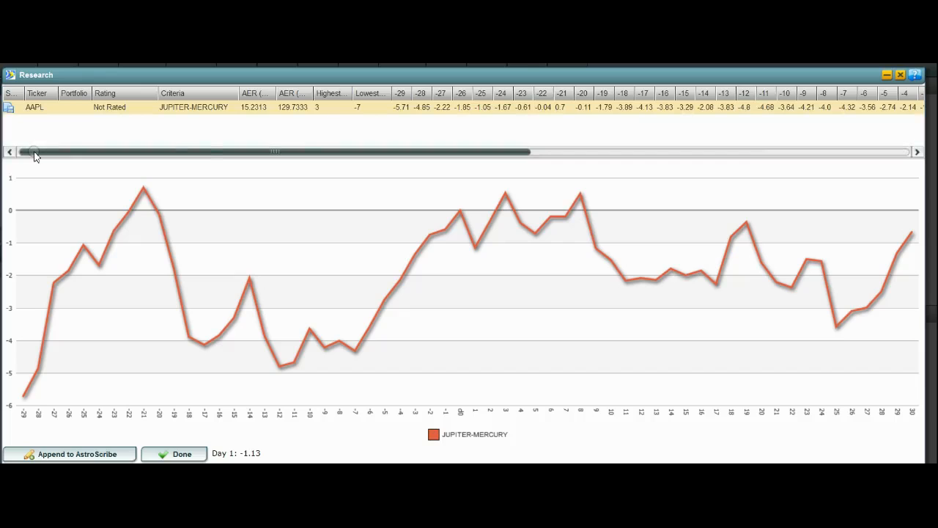
drag(238, 156, 465, 160)
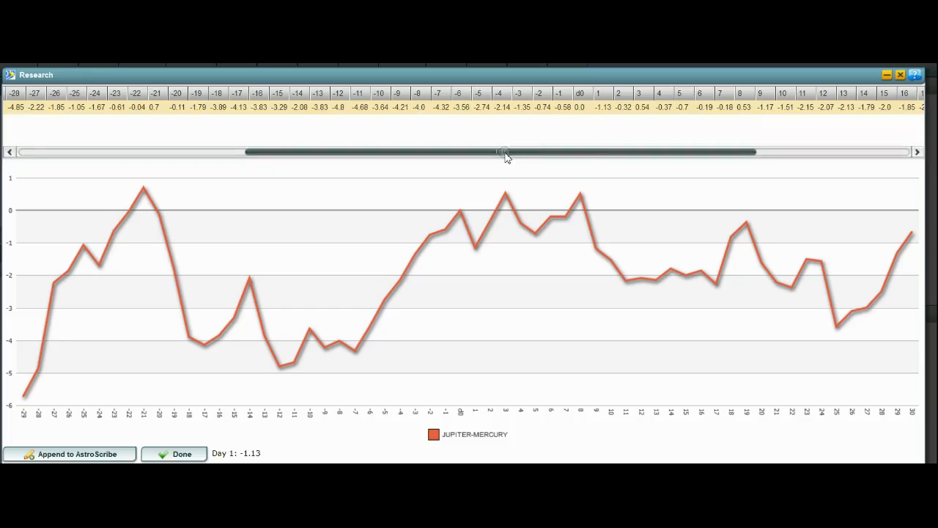
drag(506, 156, 572, 157)
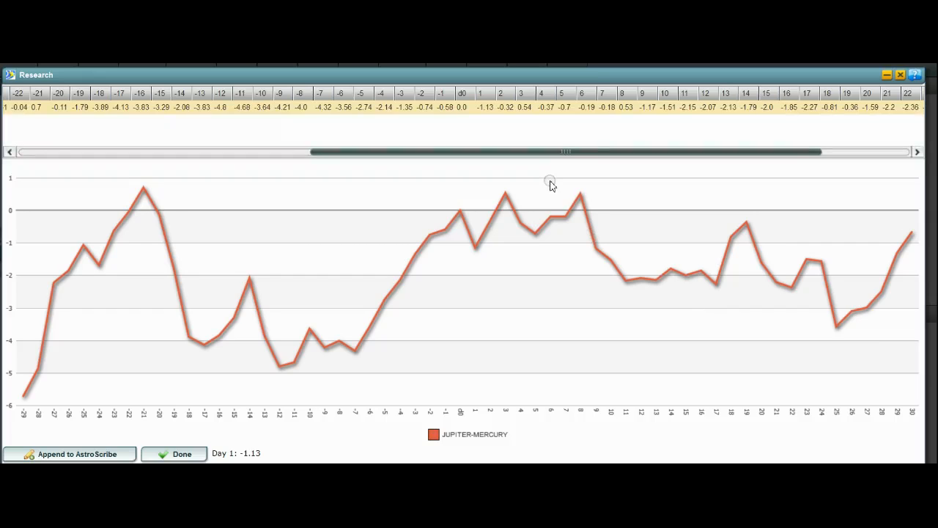
click(530, 93)
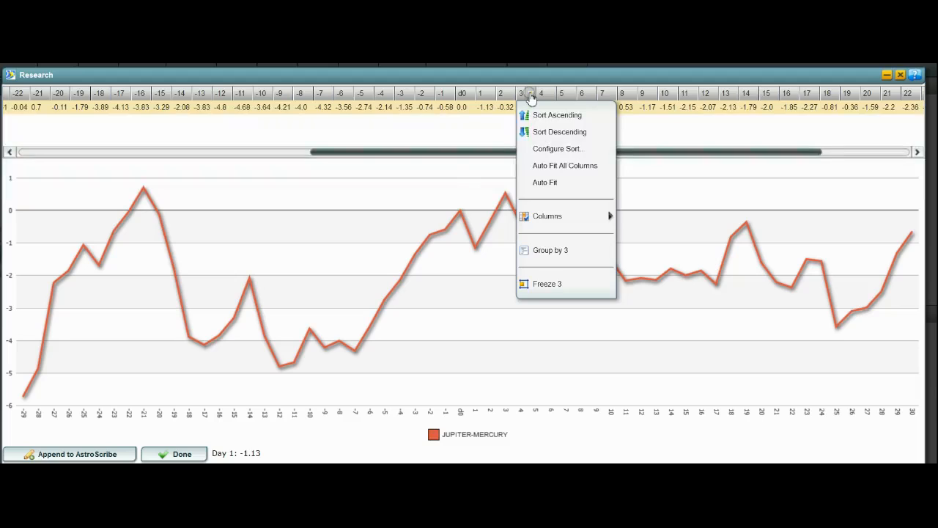
click(464, 183)
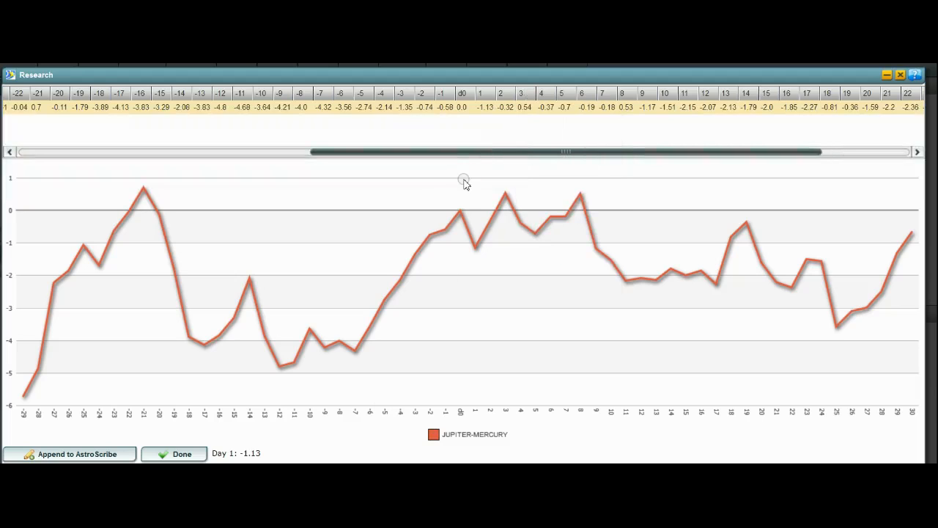
click(183, 454)
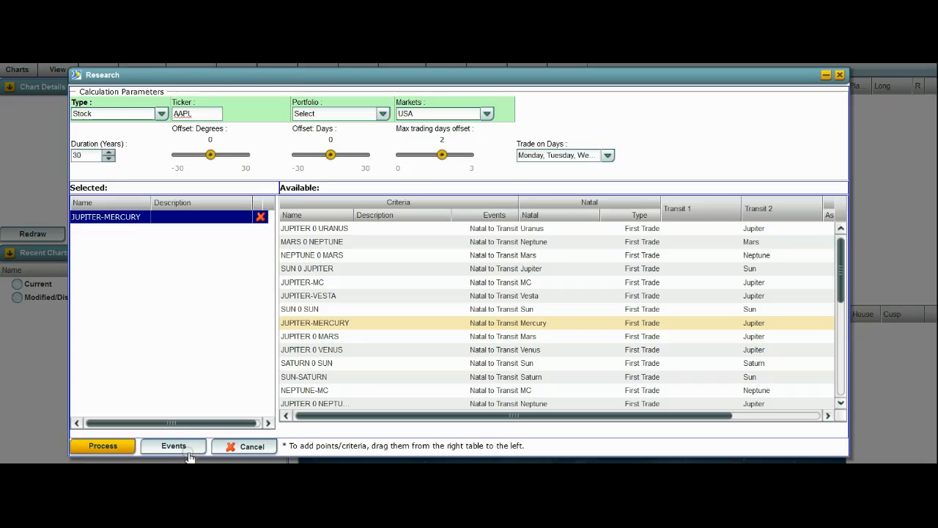
Step: Add SUN 0 SUN to the selected criteria and process the AAPL research together with JUPITER-MERCURY
drag(292, 308, 125, 263)
click(105, 230)
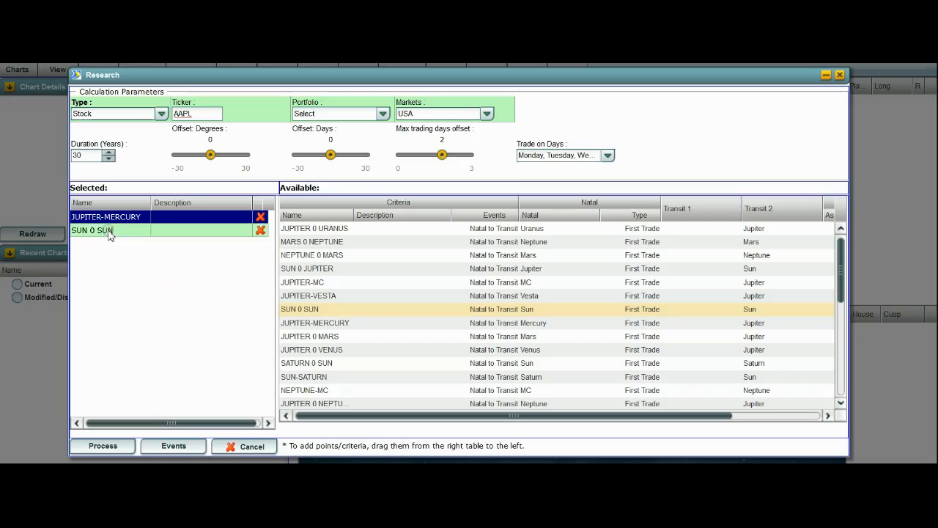
click(123, 447)
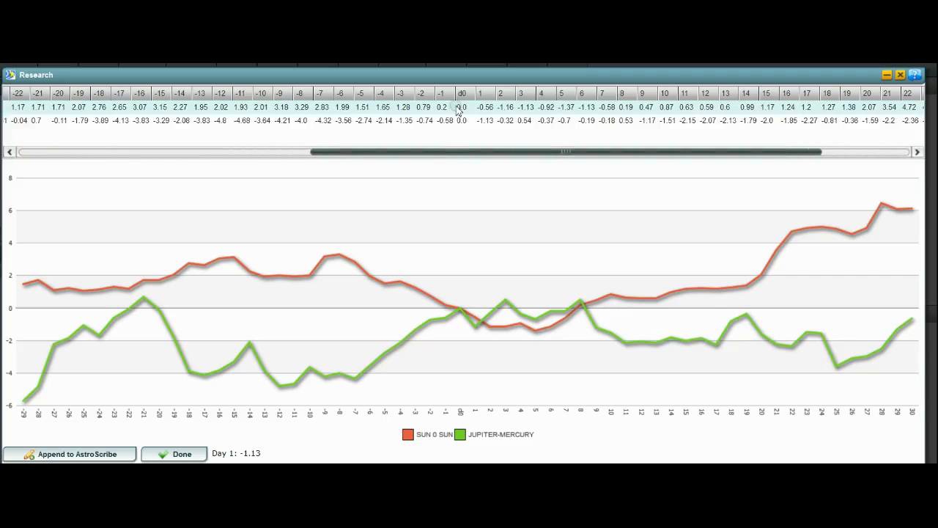
Step: View the day 3 column's sorting and grouping options in the two-criteria results, dismiss them and close the results
right_click(531, 99)
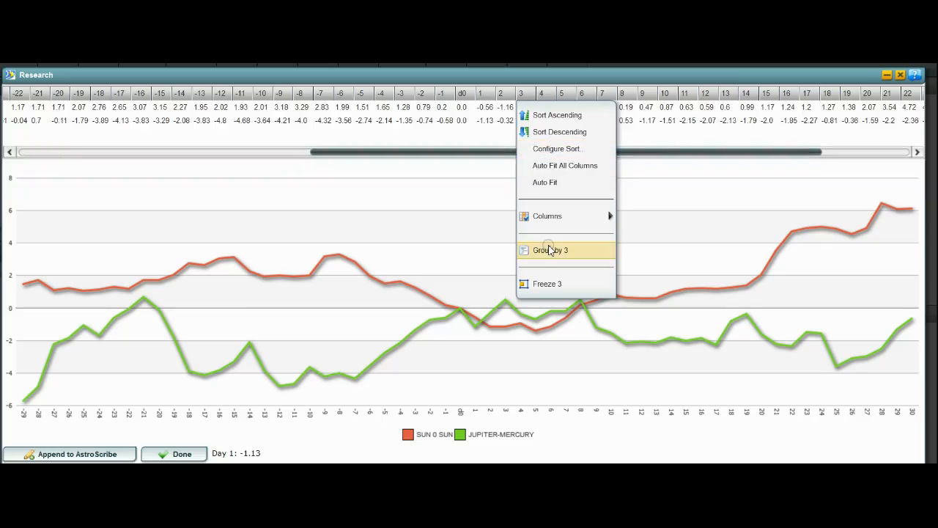
click(457, 232)
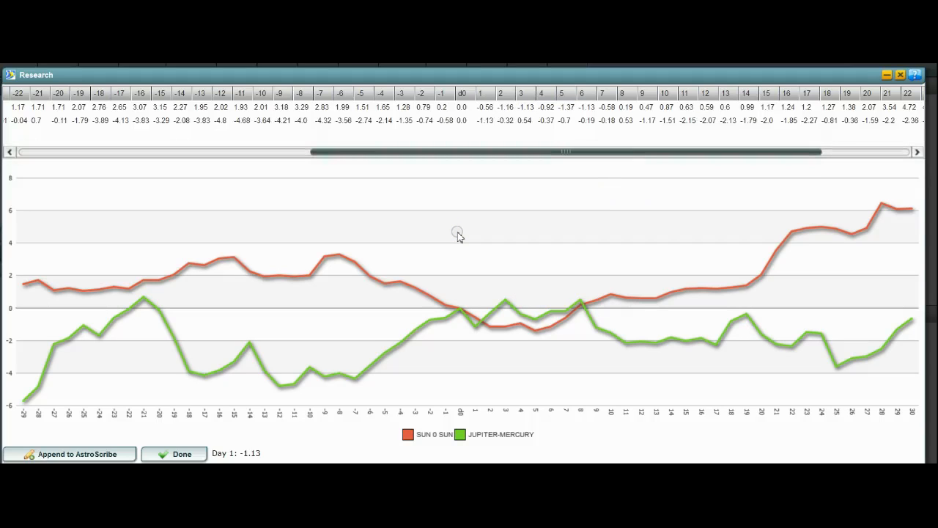
click(184, 455)
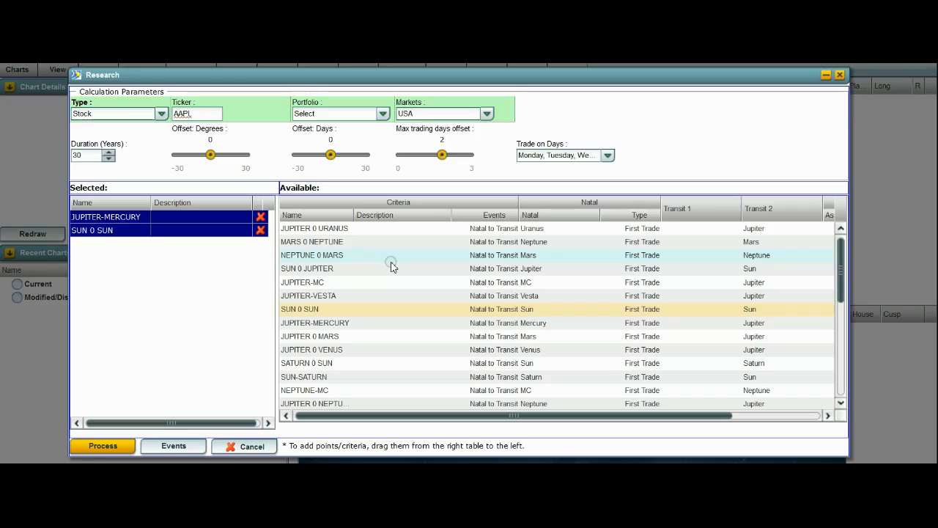
Step: Add NEPTUNE 0 MARS to the selected criteria and process the AAPL research for all three criteria
click(338, 258)
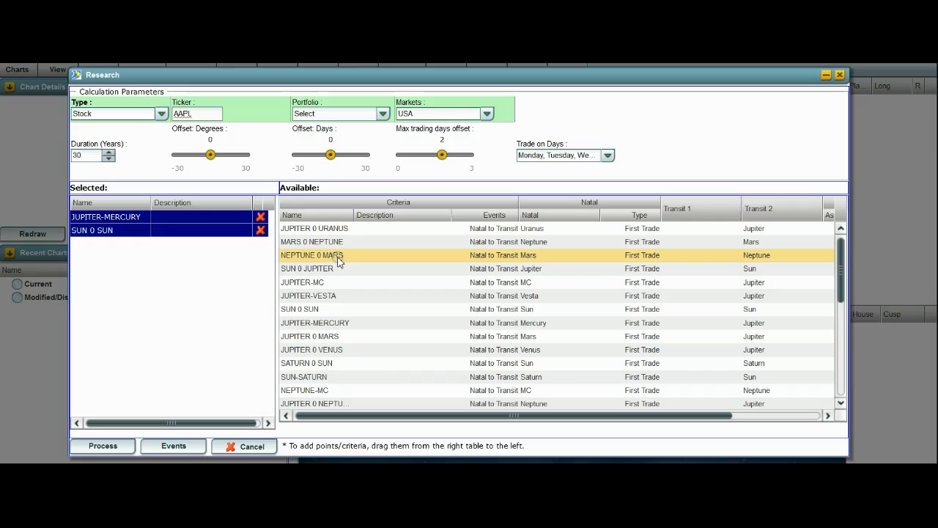
drag(338, 258, 125, 262)
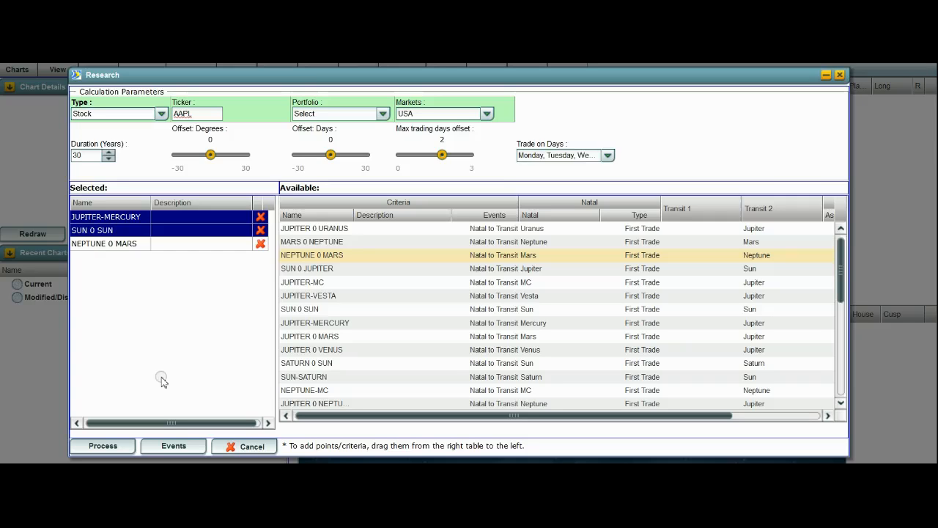
click(114, 448)
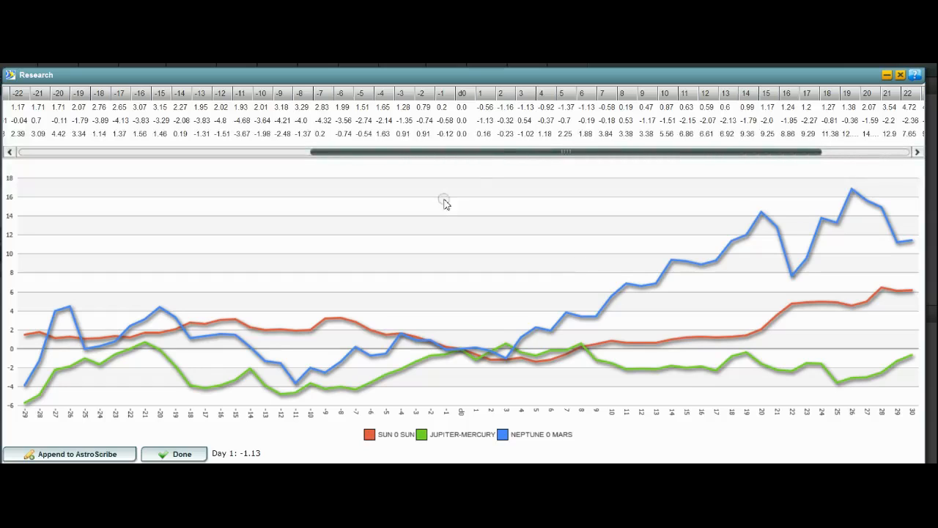
Step: Sort the three-criteria results by the day 2 column in ascending order, and finally in descending order
click(502, 95)
click(510, 96)
right_click(511, 96)
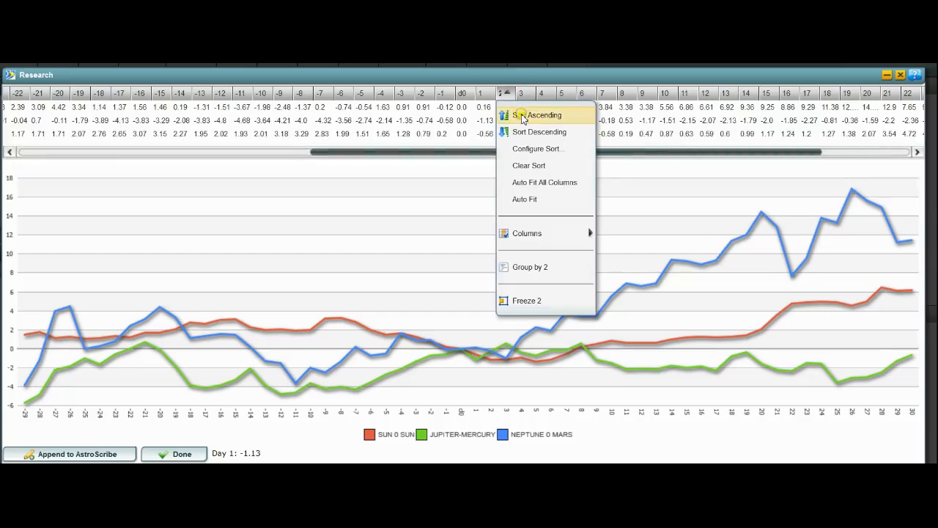
click(521, 116)
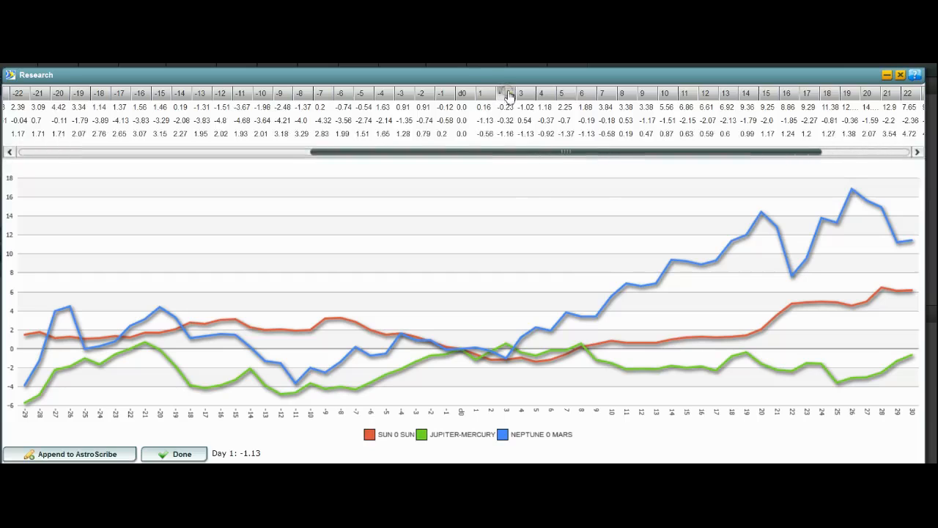
right_click(505, 93)
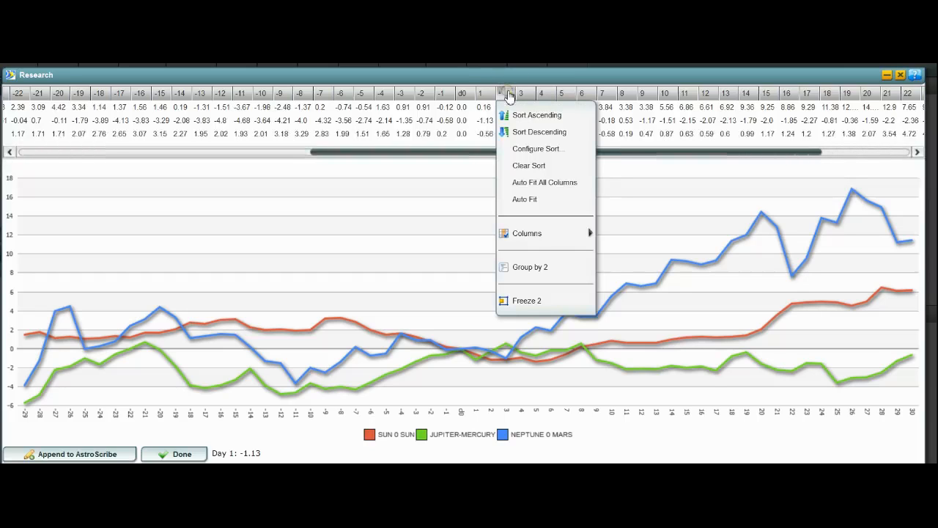
click(532, 134)
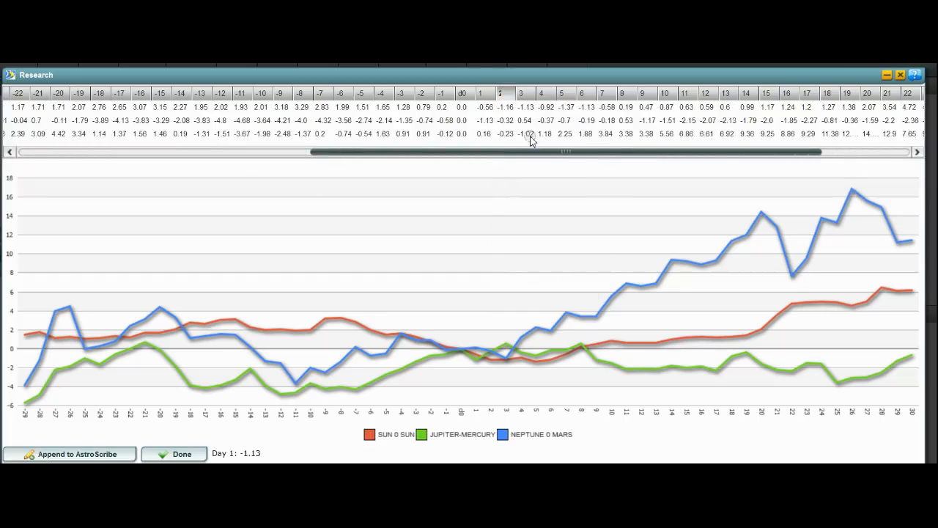
Step: Hide the day -29 column in the results table, show it again and dismiss the column options
right_click(510, 98)
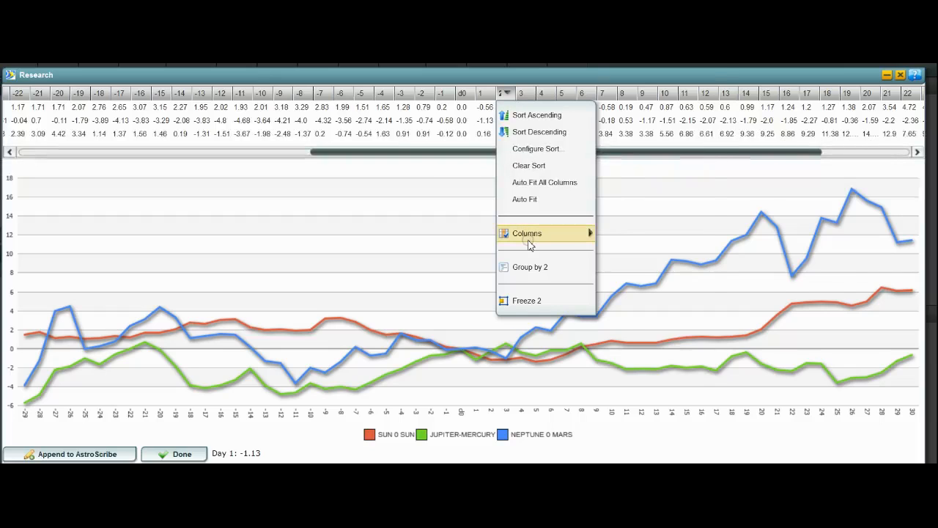
mouse_move(529, 244)
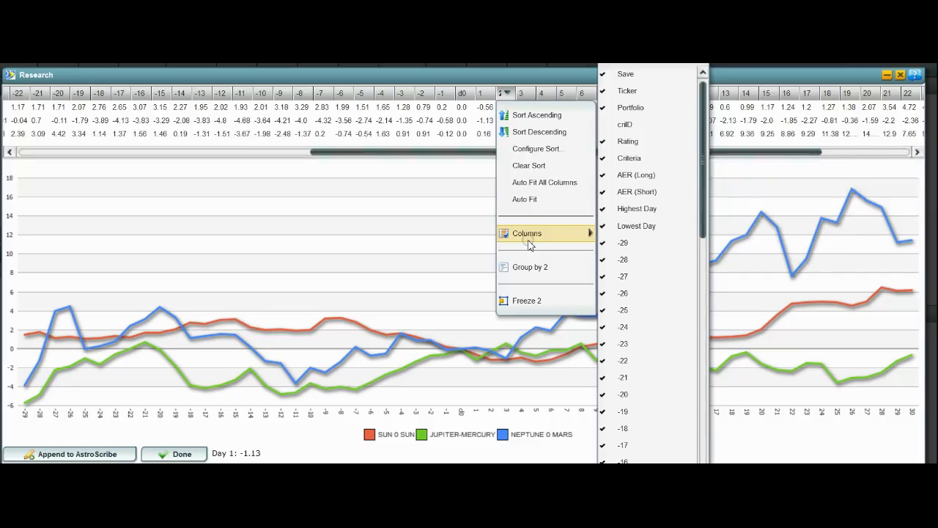
click(606, 245)
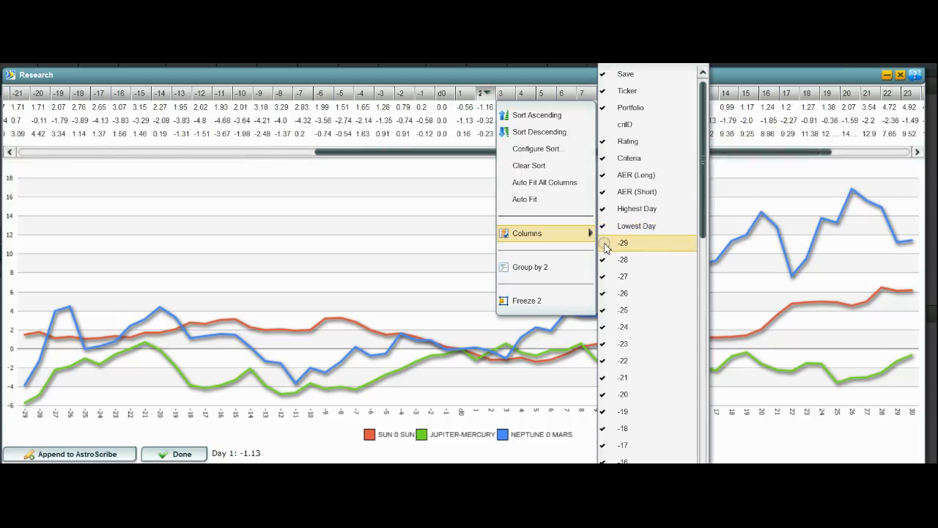
click(606, 246)
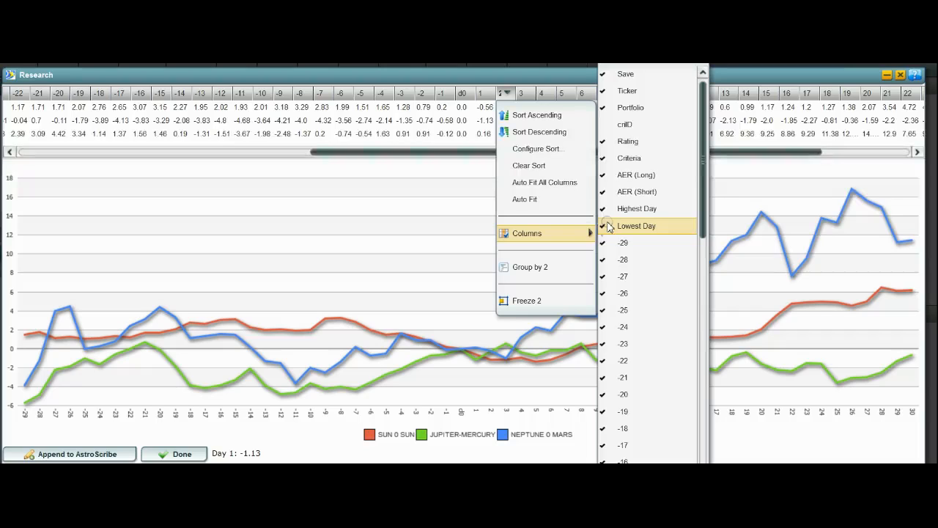
click(554, 233)
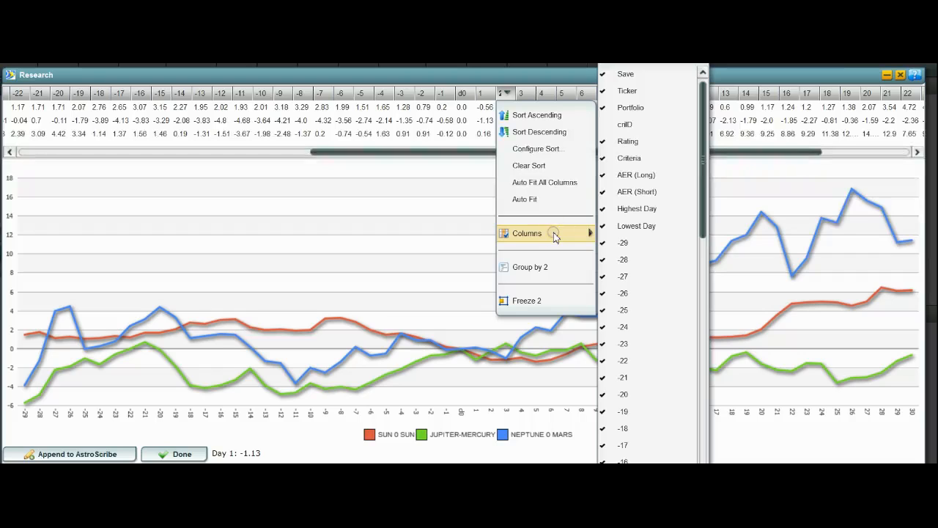
click(554, 234)
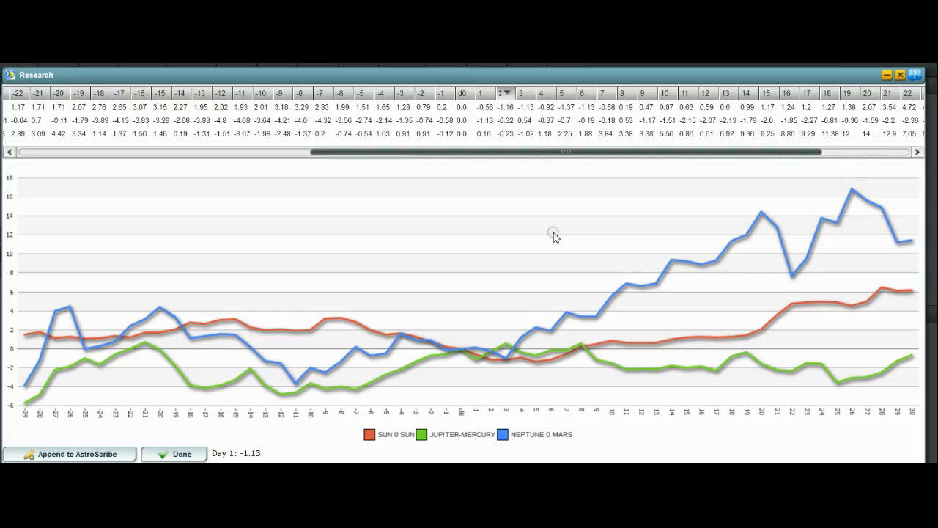
Step: Close the results and remove JUPITER-MERCURY, SUN 0 SUN and NEPTUNE 0 MARS from the selected criteria
click(179, 455)
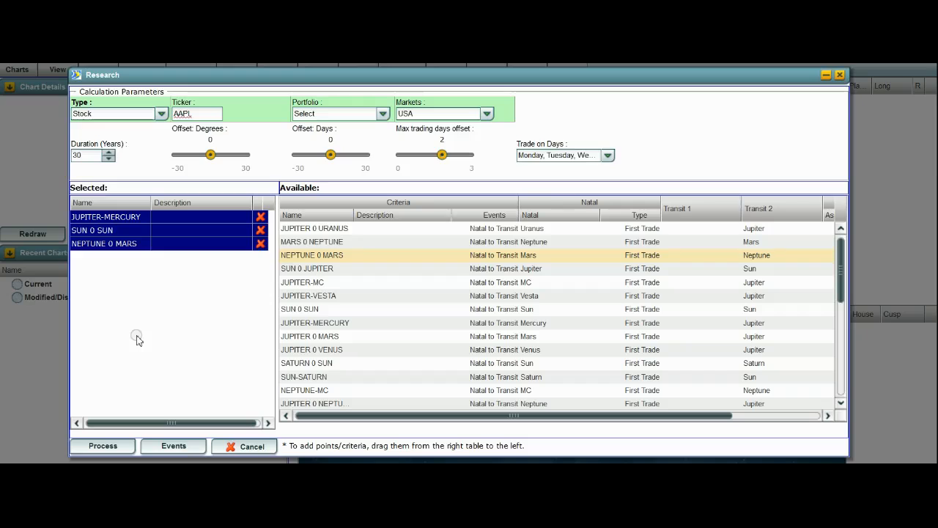
click(261, 217)
click(261, 218)
click(260, 217)
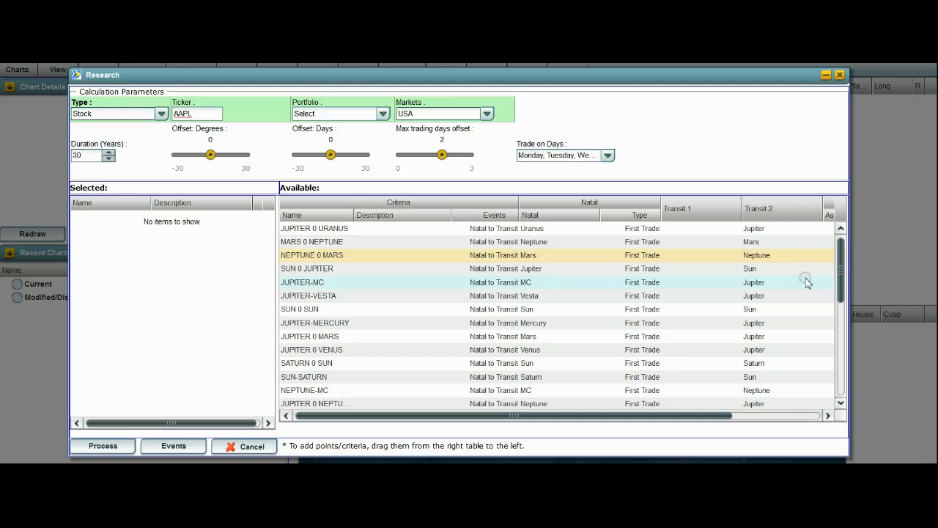
Step: Add MARS-JUPITER TRANSIT to the selected criteria, process the AAPL research over 30 years and close its results
drag(841, 282, 848, 376)
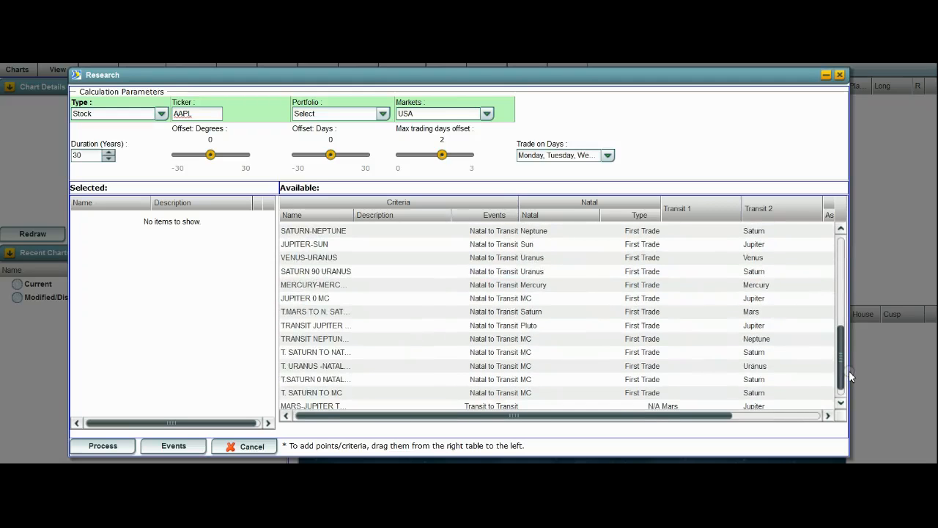
scroll(849, 371, down, 1)
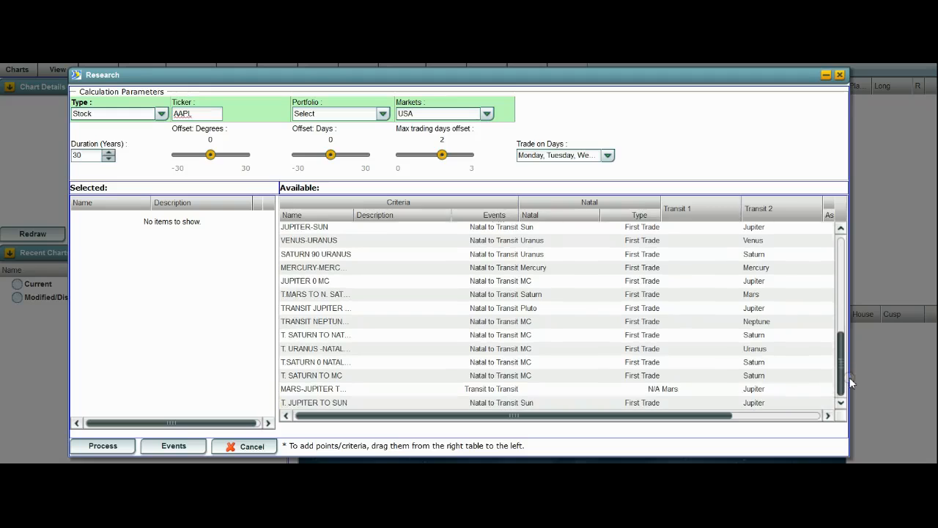
click(484, 394)
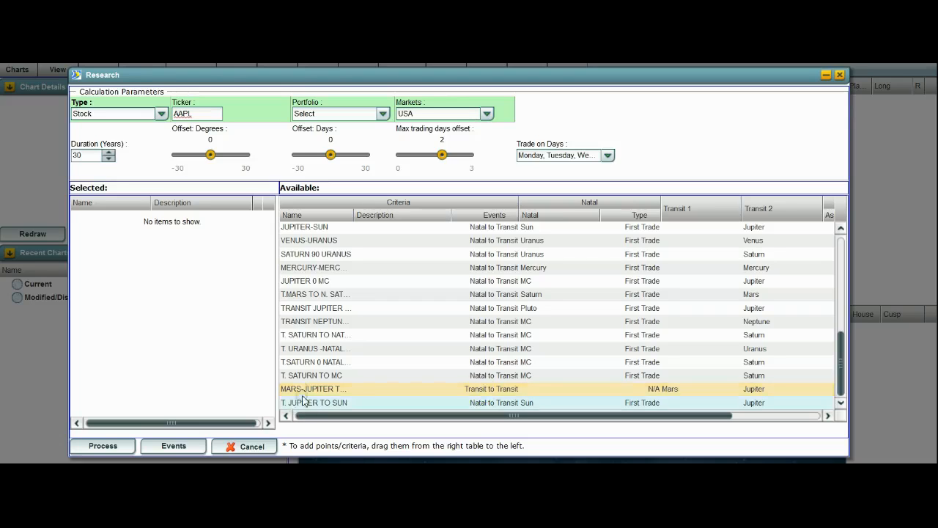
drag(303, 389, 159, 253)
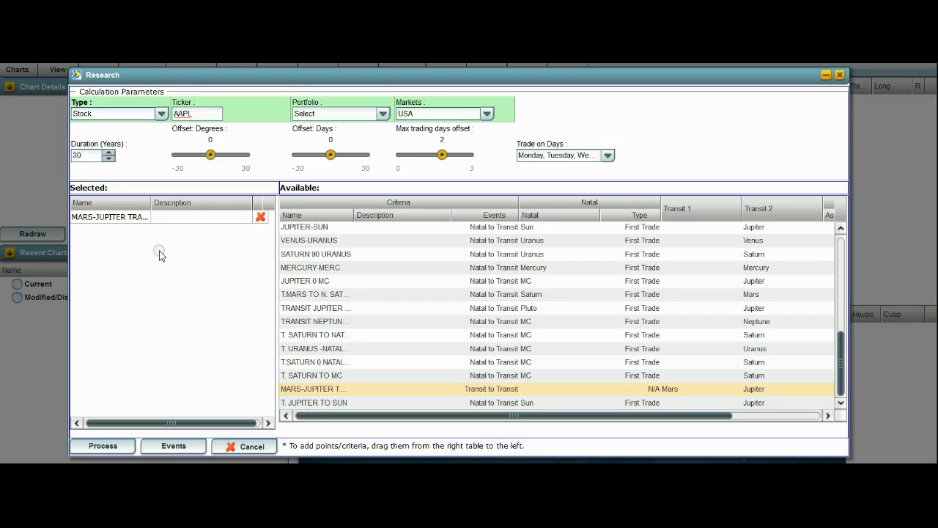
click(133, 220)
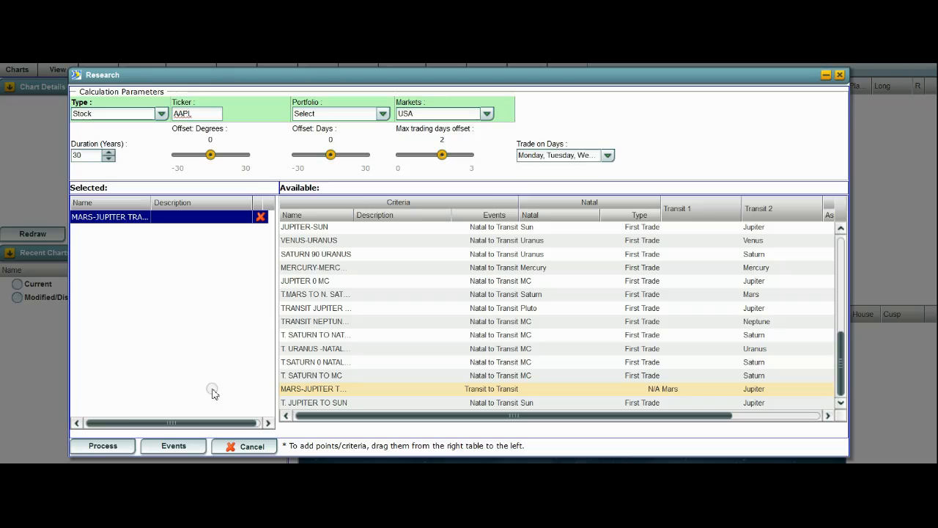
click(104, 446)
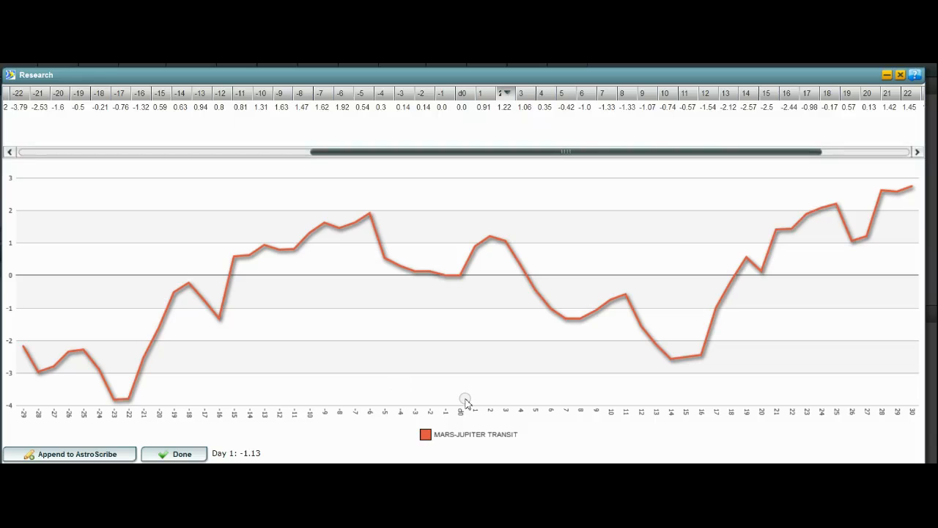
click(183, 453)
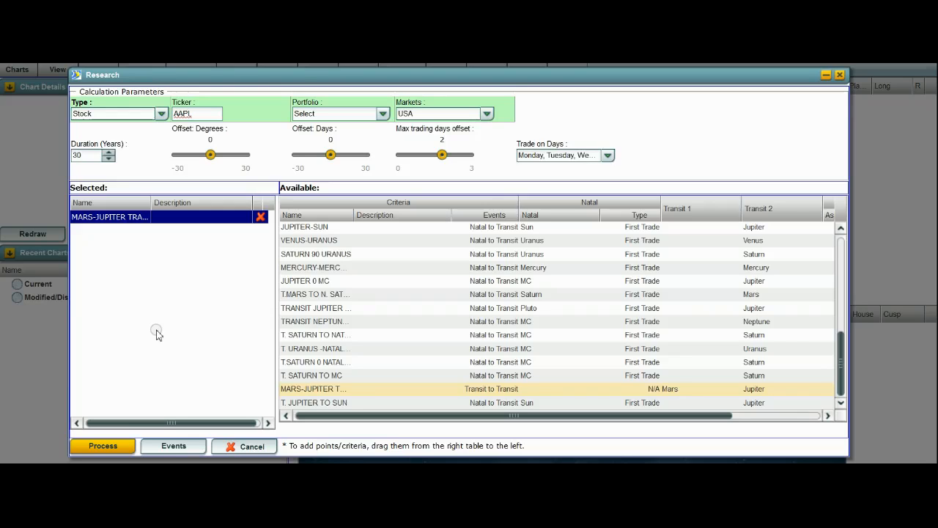
Step: List the MARS-JUPITER TRANSIT events sorted by ascending exact date, and close both the list and the research setup
click(174, 446)
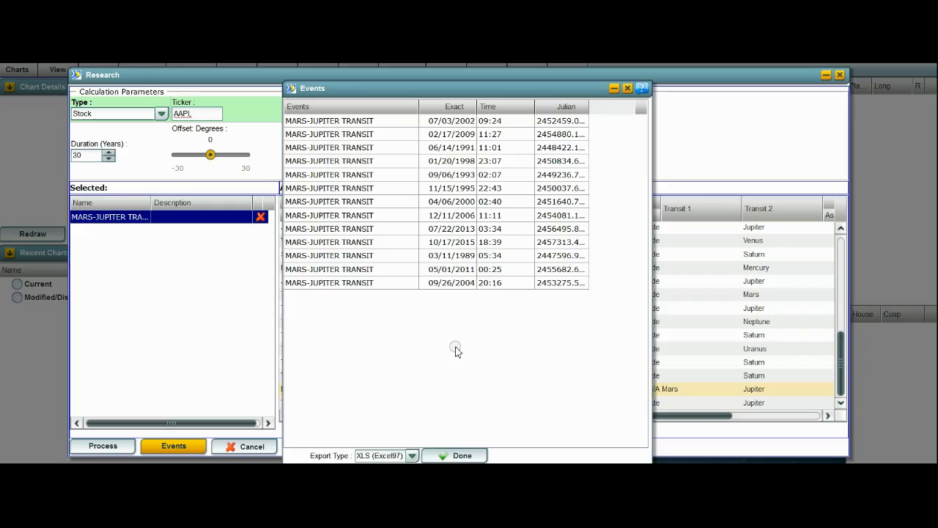
click(377, 110)
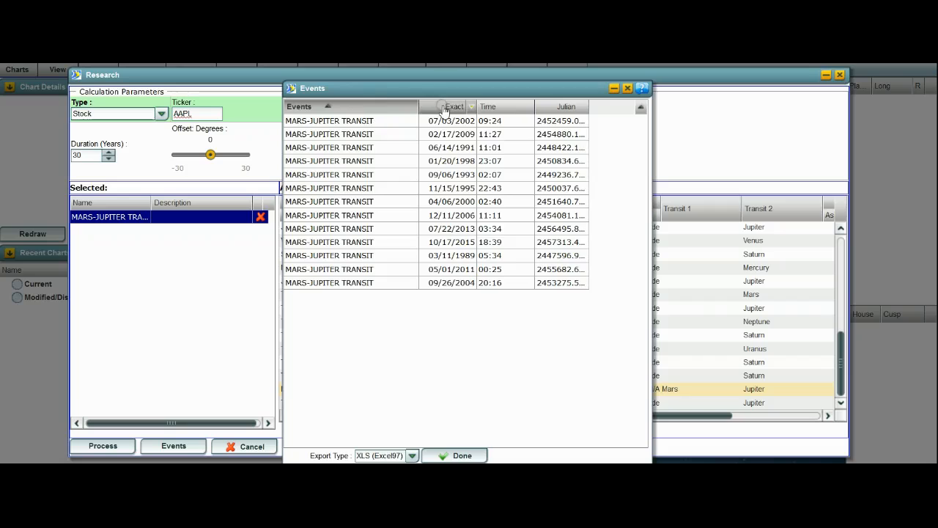
click(444, 108)
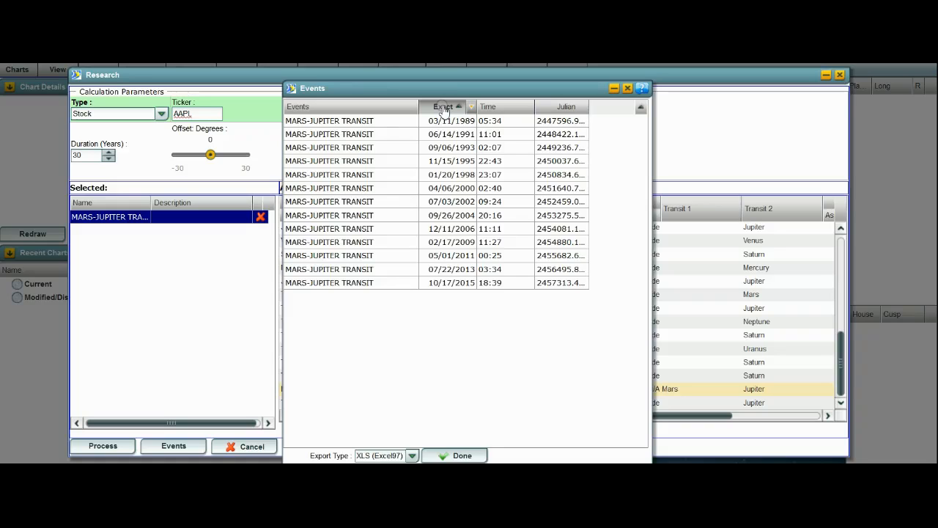
click(457, 456)
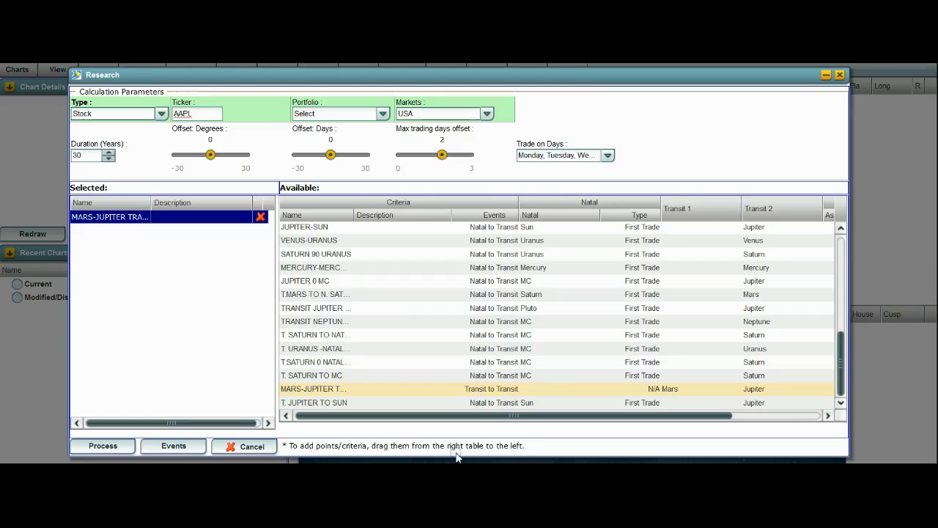
click(250, 447)
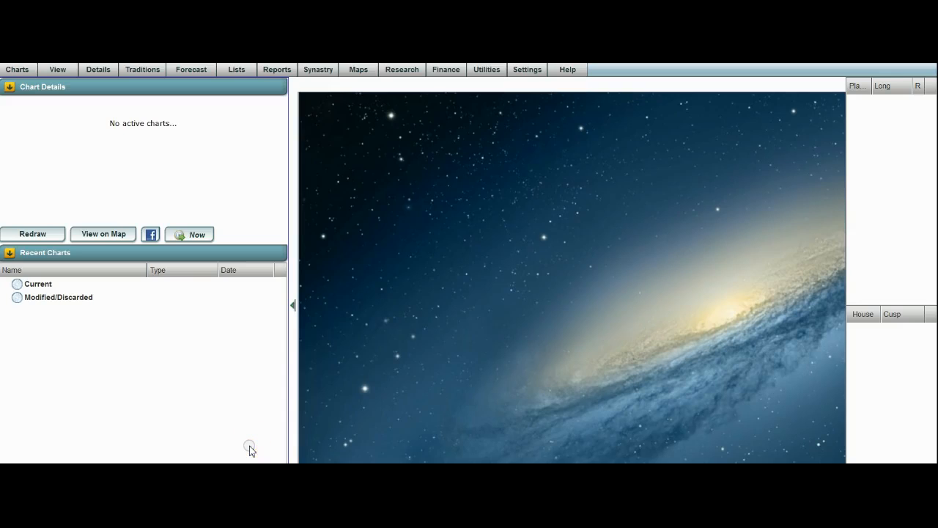
Step: Reopen the setup through the finance Events tool to list the MARS-JUPITER TRANSIT events, and remove that criterion before closing
click(452, 72)
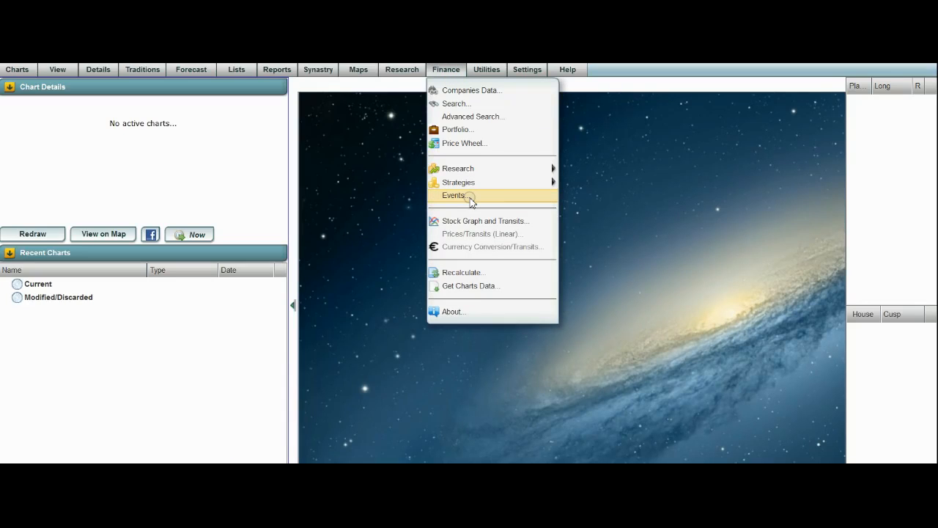
click(470, 198)
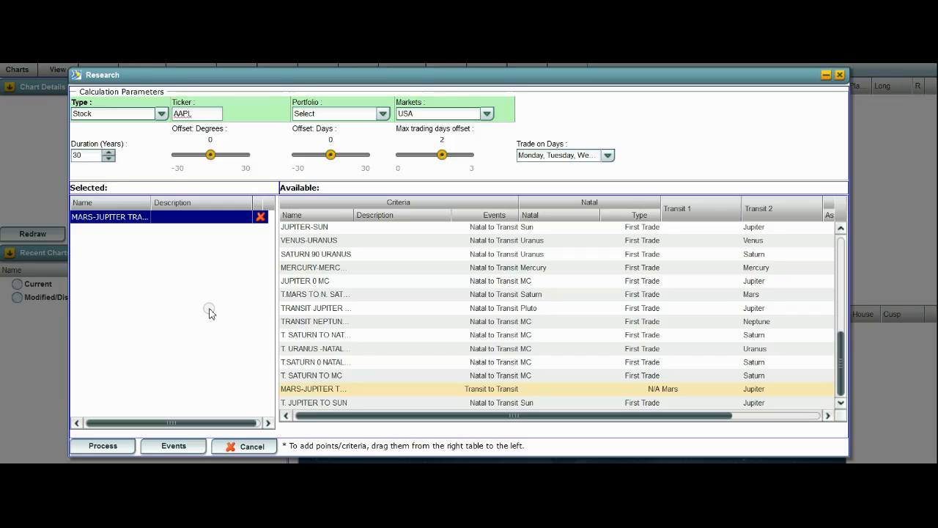
click(173, 446)
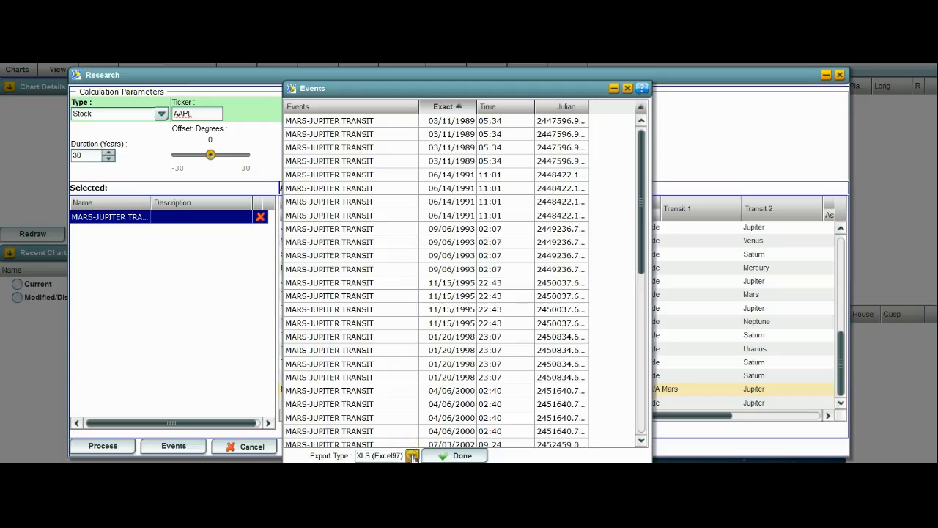
click(457, 456)
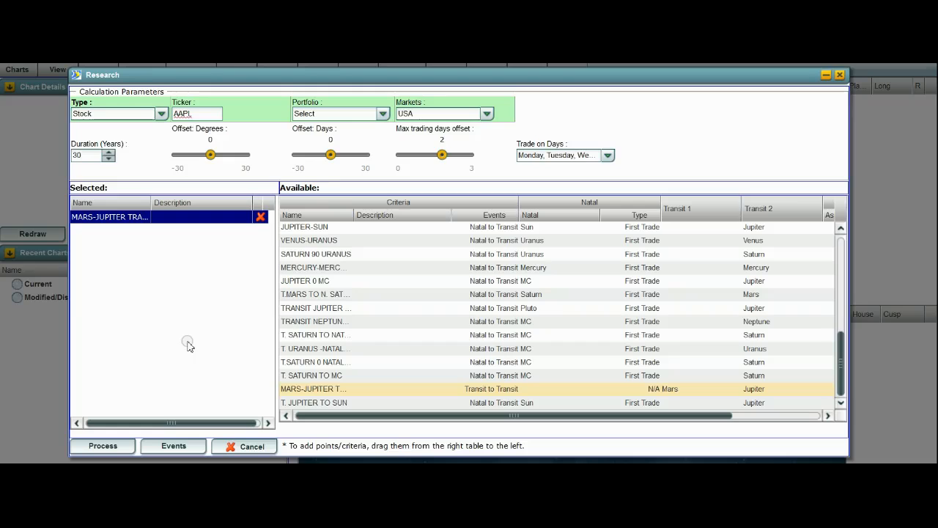
click(261, 217)
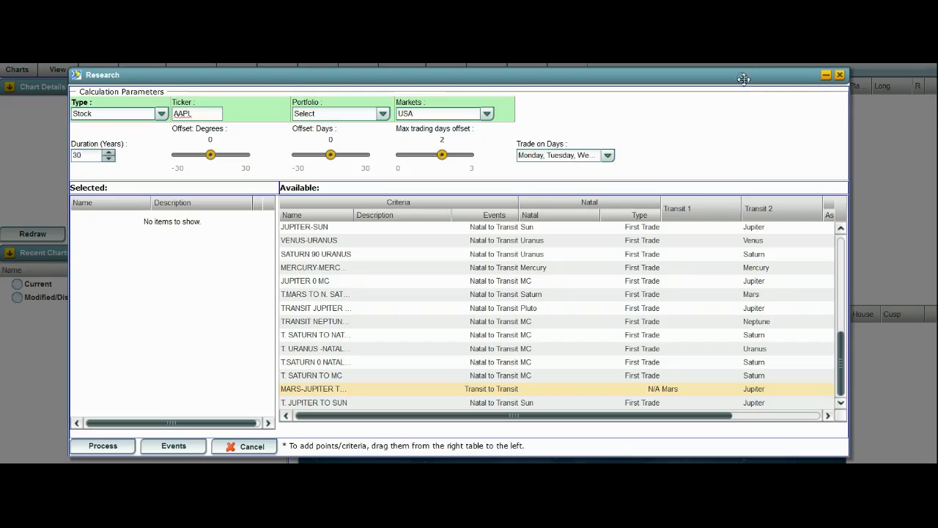
click(840, 75)
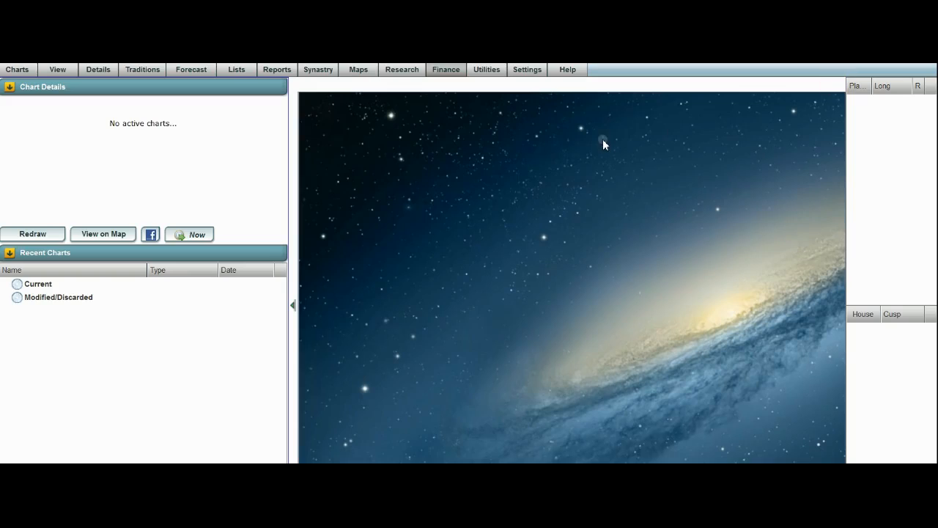
Step: Open the saved finance research results, view the adbe SUN 0 SUN table and graph, and return to the results list
click(452, 73)
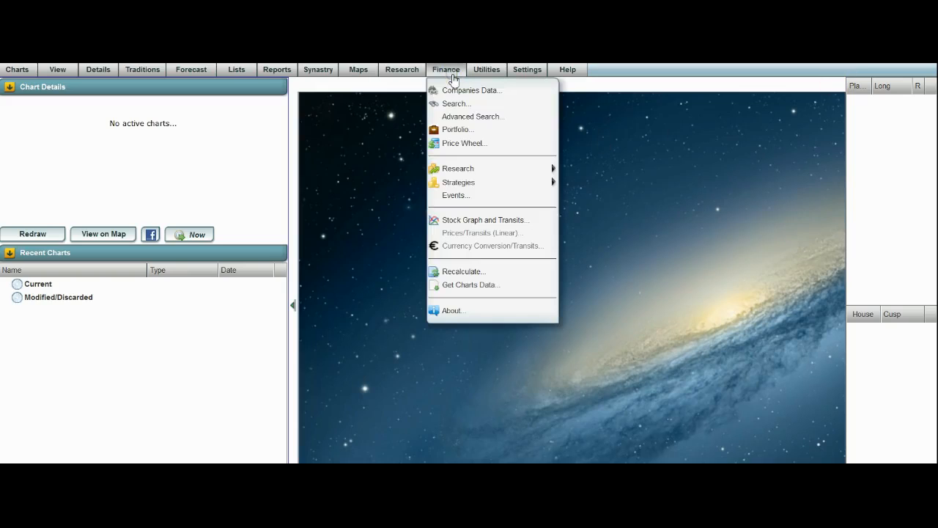
mouse_move(475, 171)
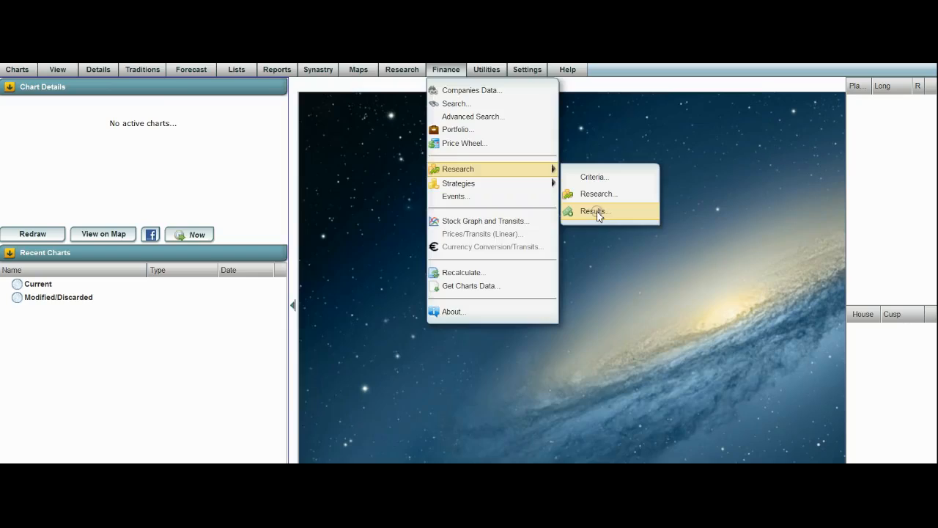
click(597, 212)
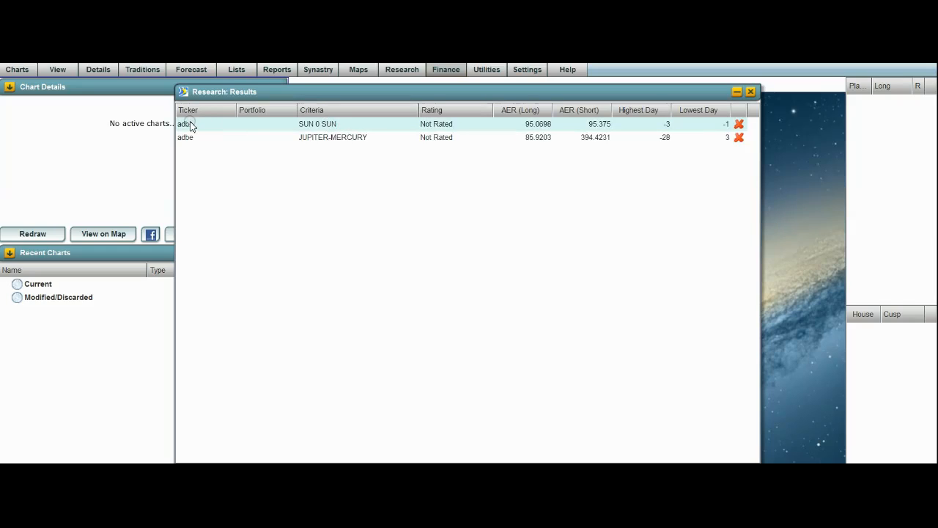
click(323, 126)
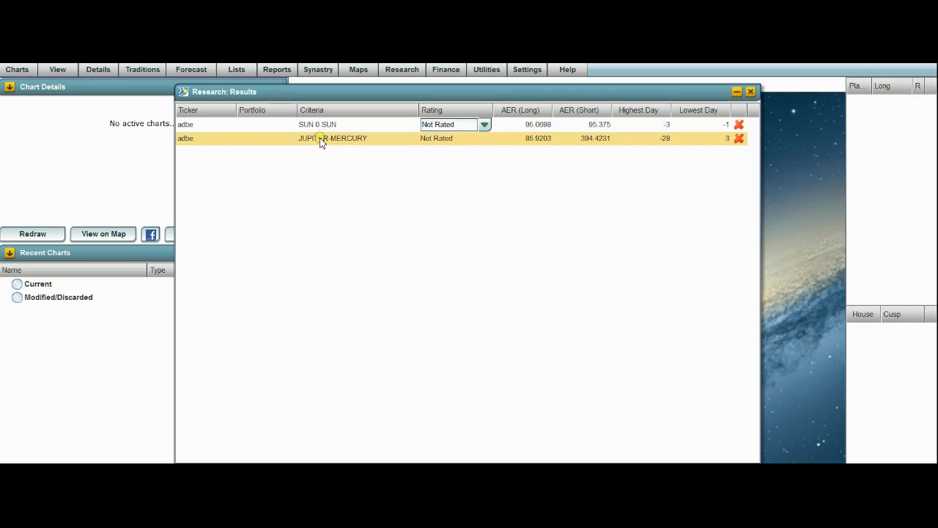
click(320, 142)
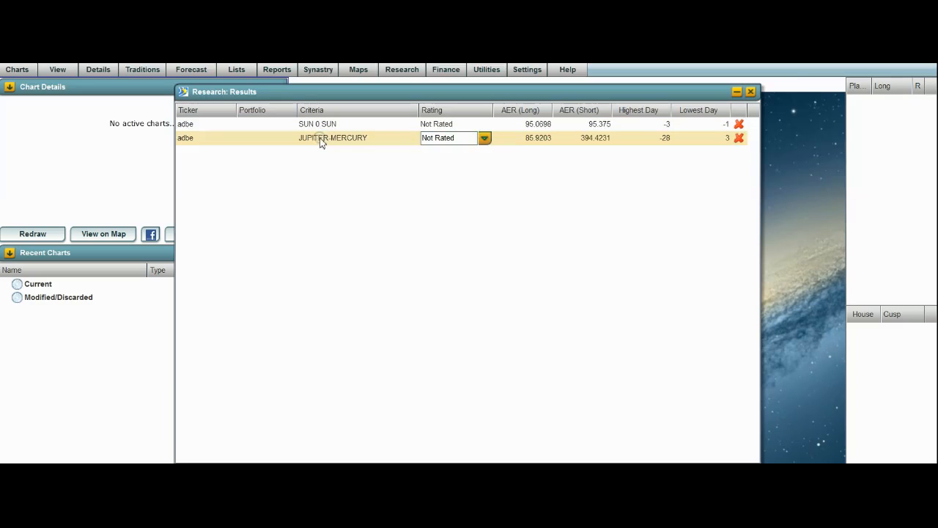
click(317, 131)
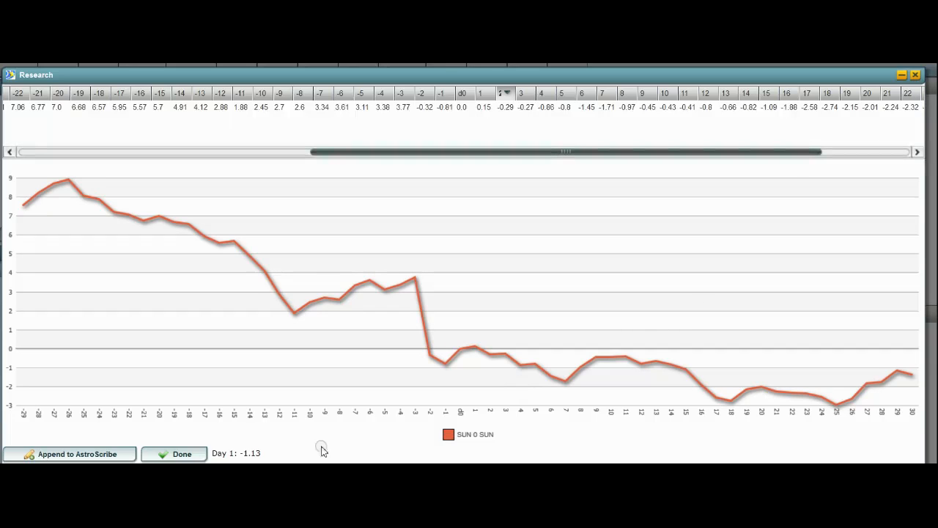
click(194, 452)
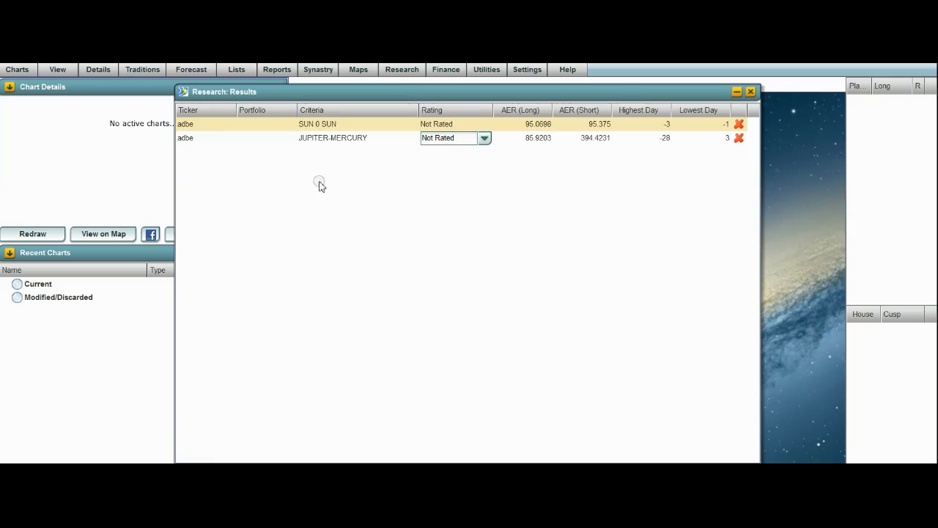
Step: View the saved adbe JUPITER-MERCURY table and graph, and close the saved research results
click(323, 139)
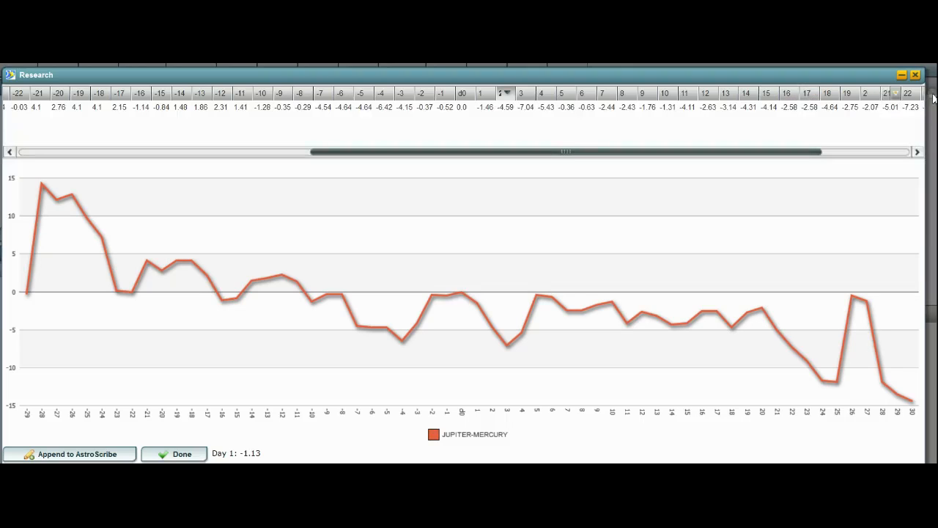
click(183, 455)
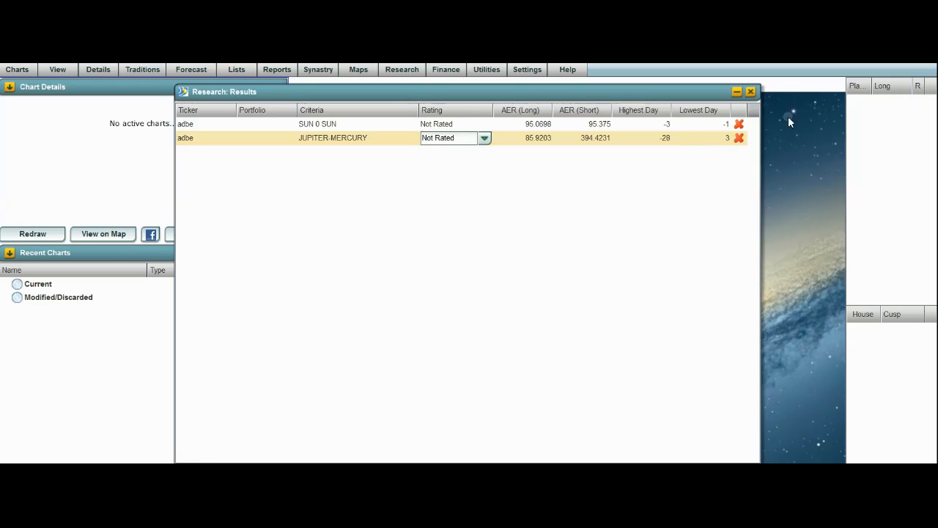
click(751, 92)
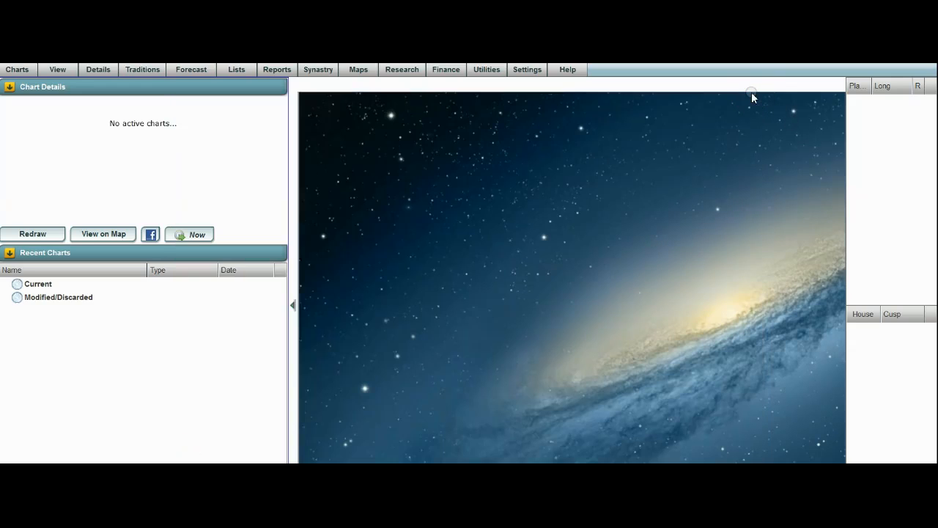